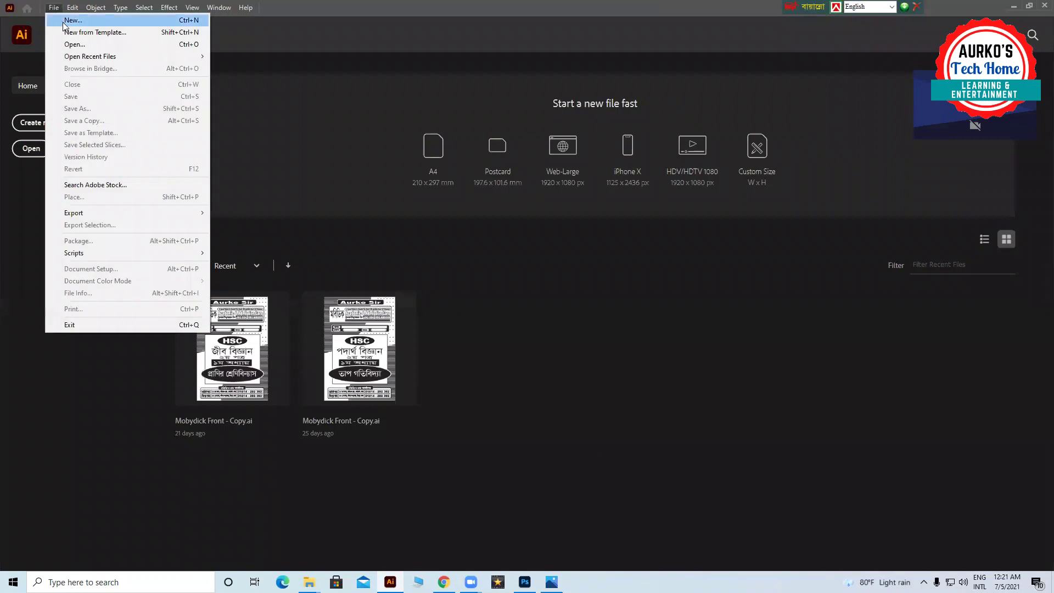
- Create a new landscape A4 document, 297 x 210 mm, in CMYK color mode
left_click(64, 22)
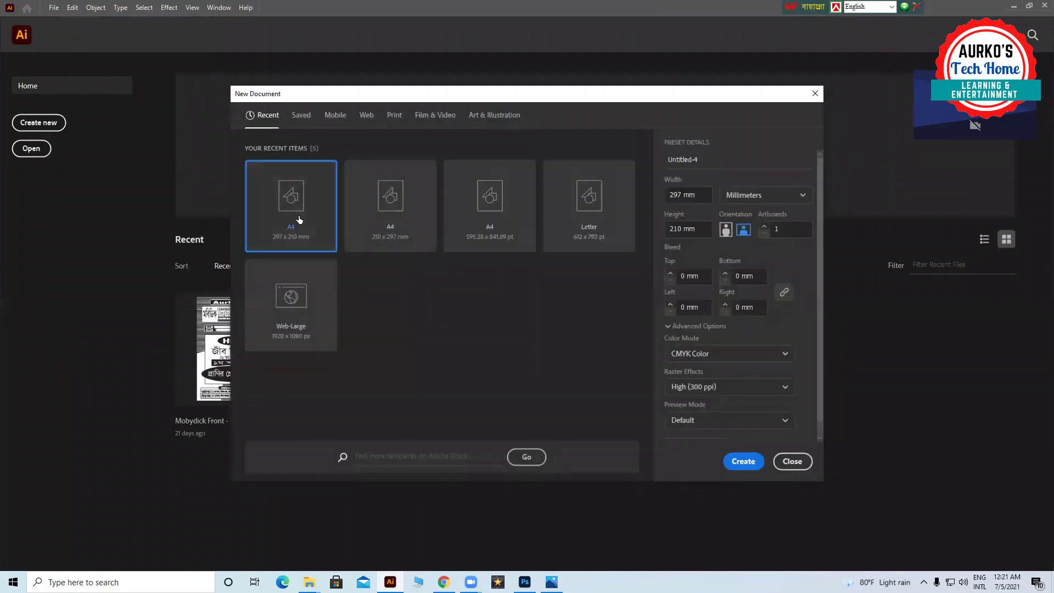
left_click(744, 461)
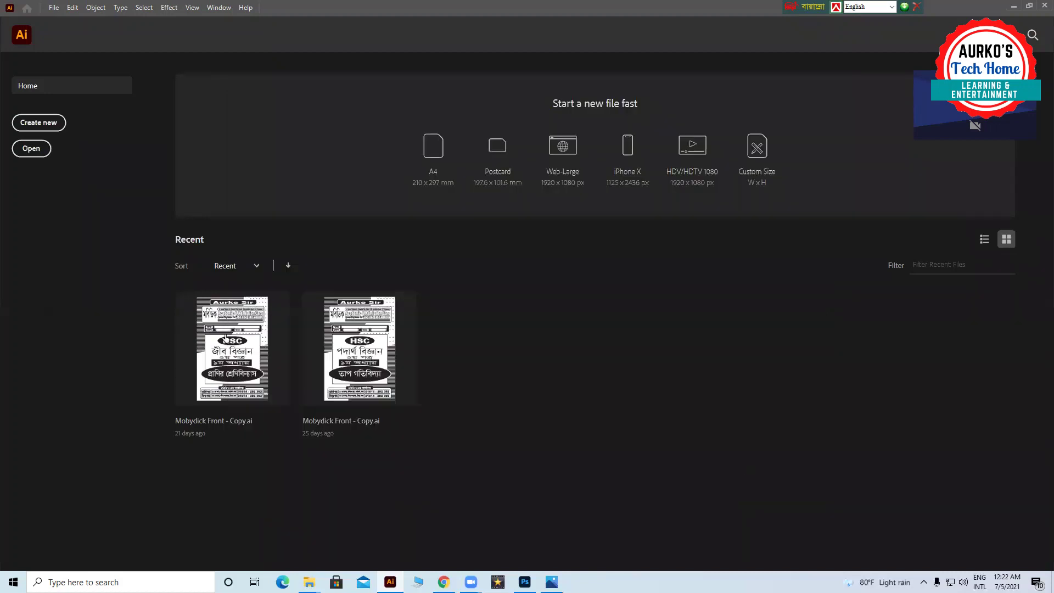
- Draw a circle about 47 mm in diameter near the artboard's middle with the Ellipse tool and remove its fill
left_click(12, 113)
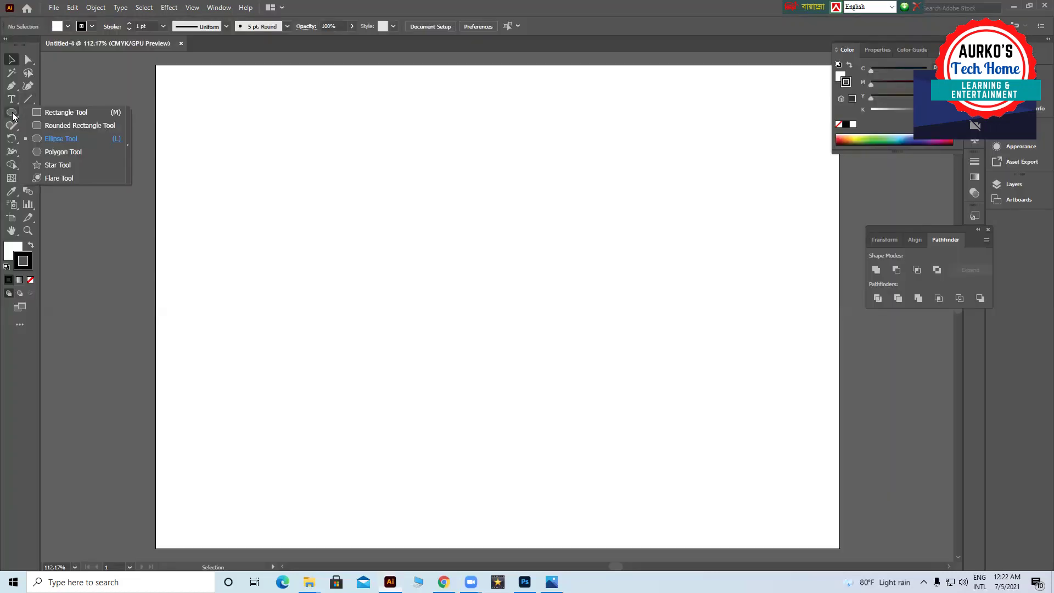
left_click(51, 142)
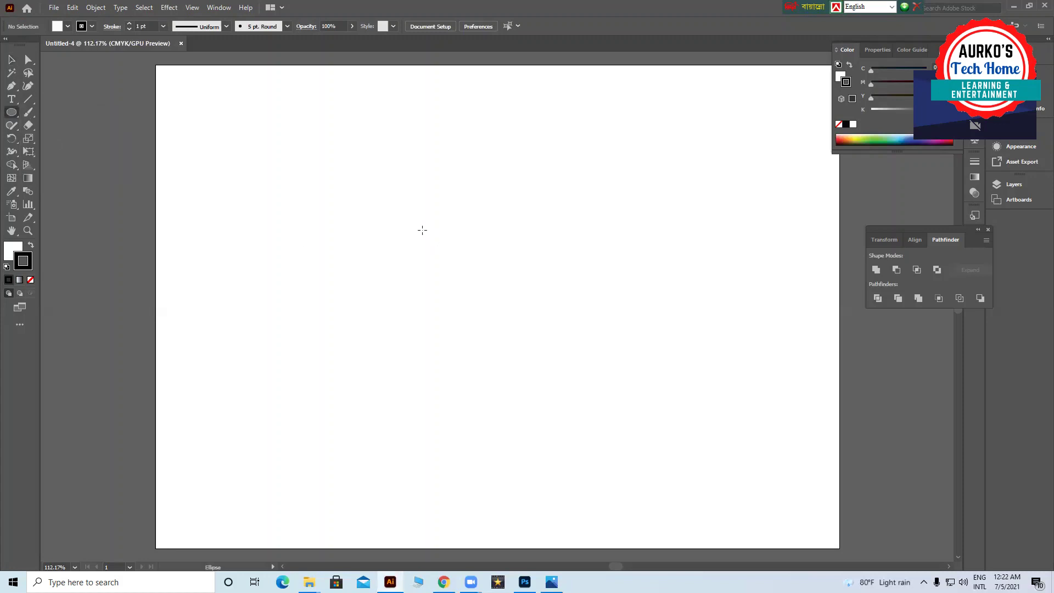
left_click_drag(422, 231, 532, 334)
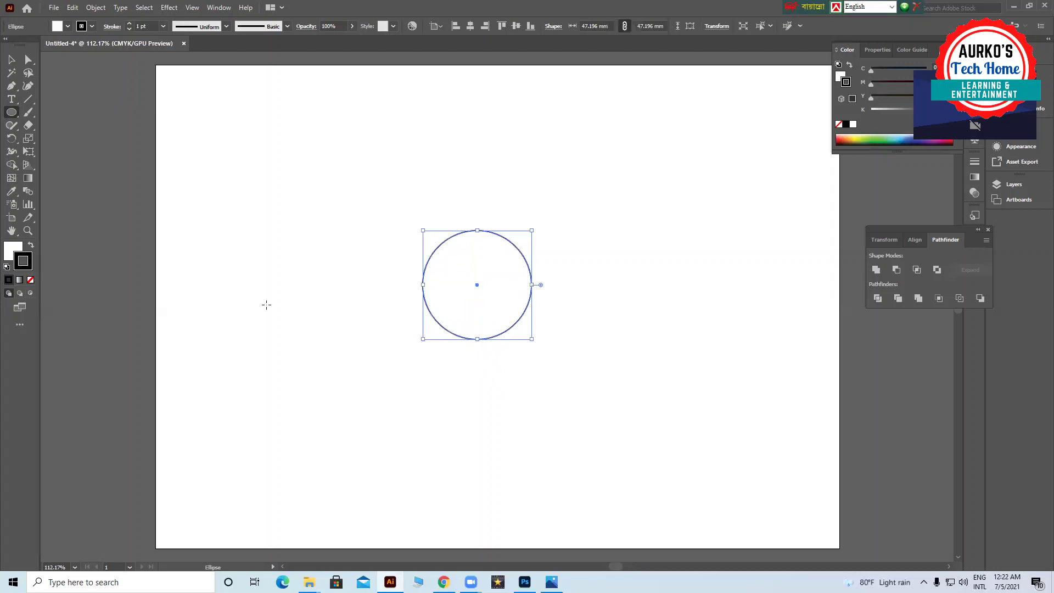
left_click(11, 249)
left_click(31, 280)
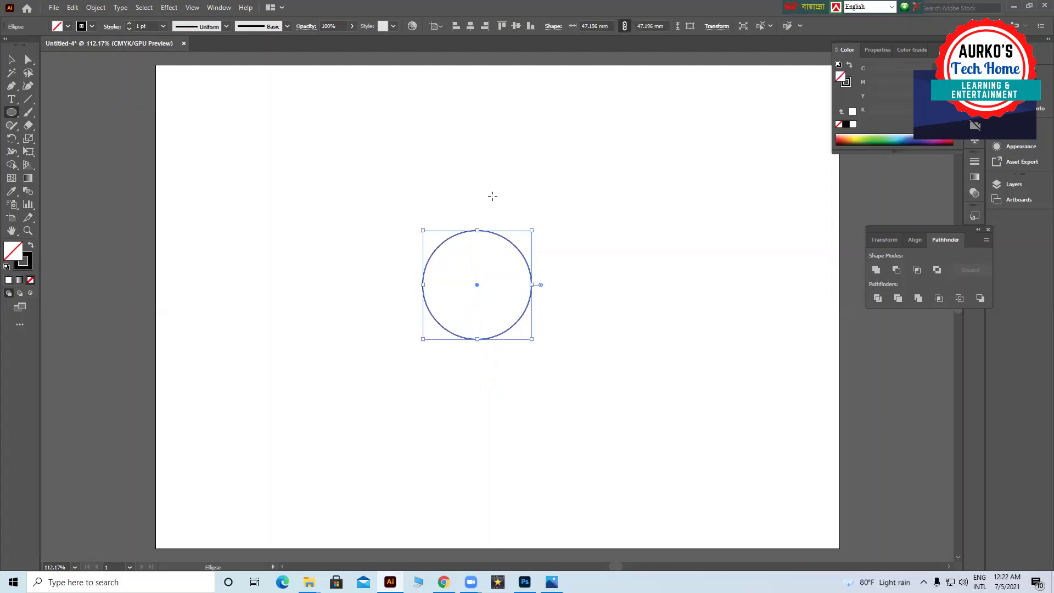
- Enlarge the circle about its centre to about 54 mm and paste a copy of the original 47 mm circle
left_click(11, 59)
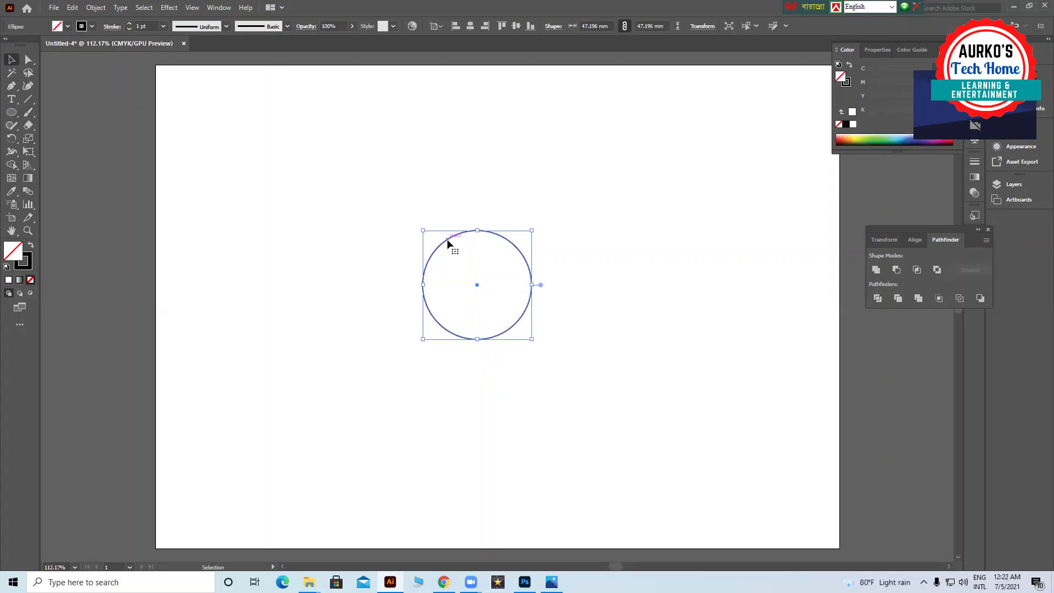
key("a")
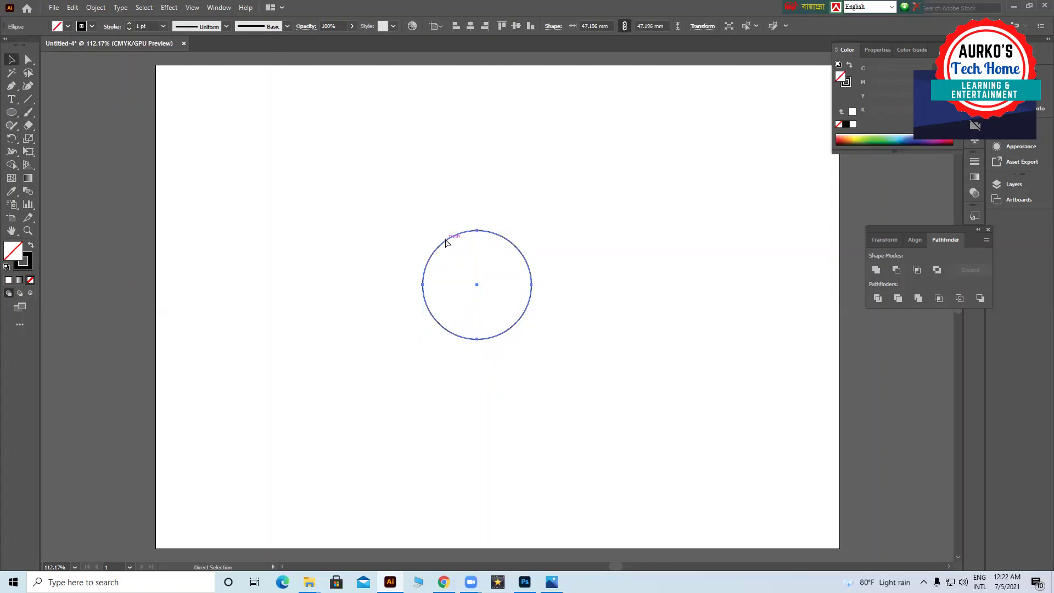
key("v")
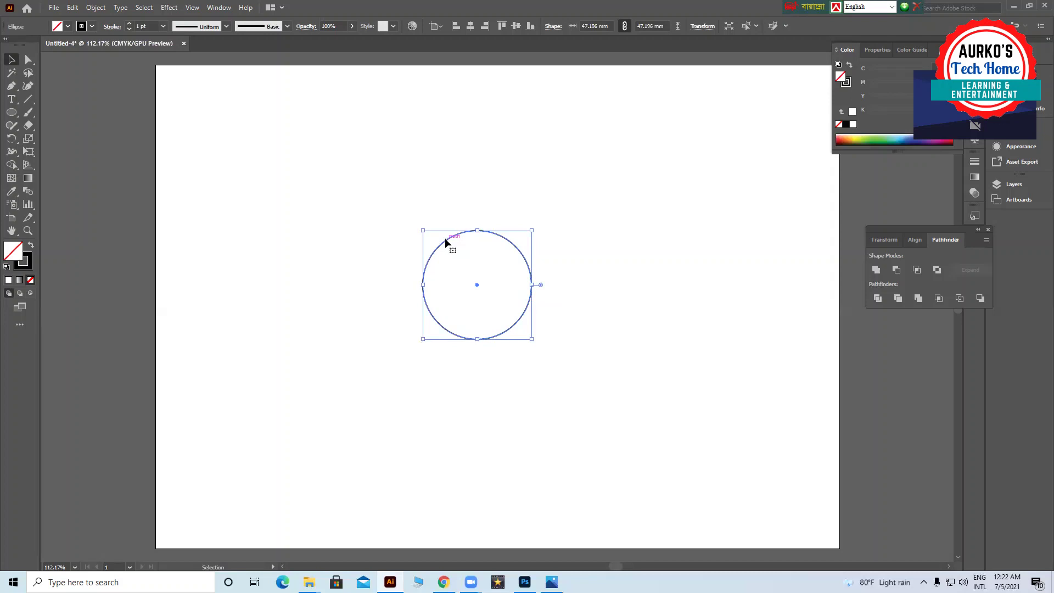
left_click_drag(531, 340, 541, 347)
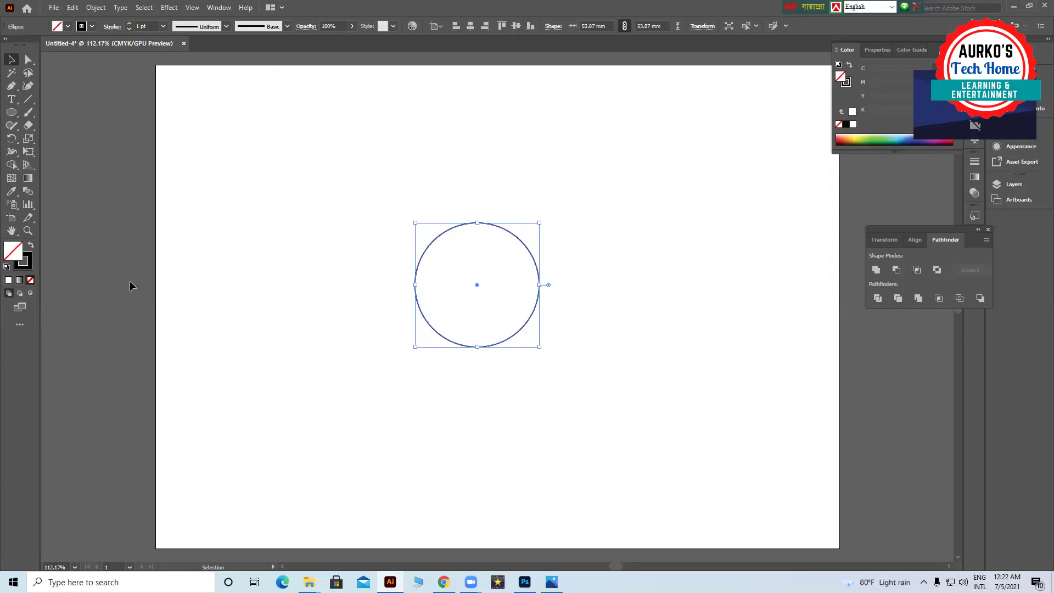
key("ctrl+d")
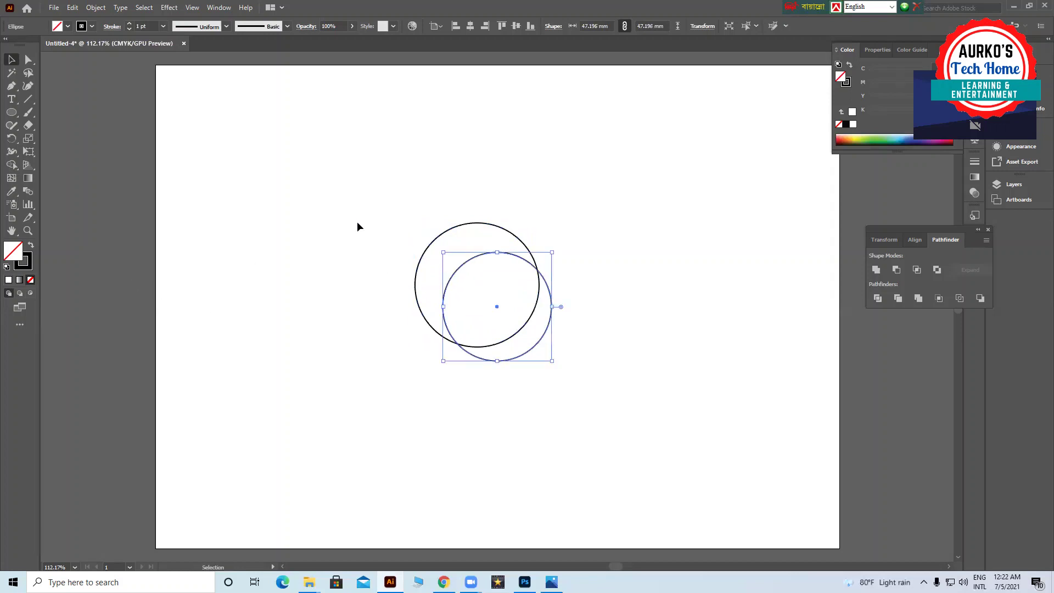
- Place vertical and horizontal guides through the smaller circle's centre and centre the larger circle on their intersection
key("a")
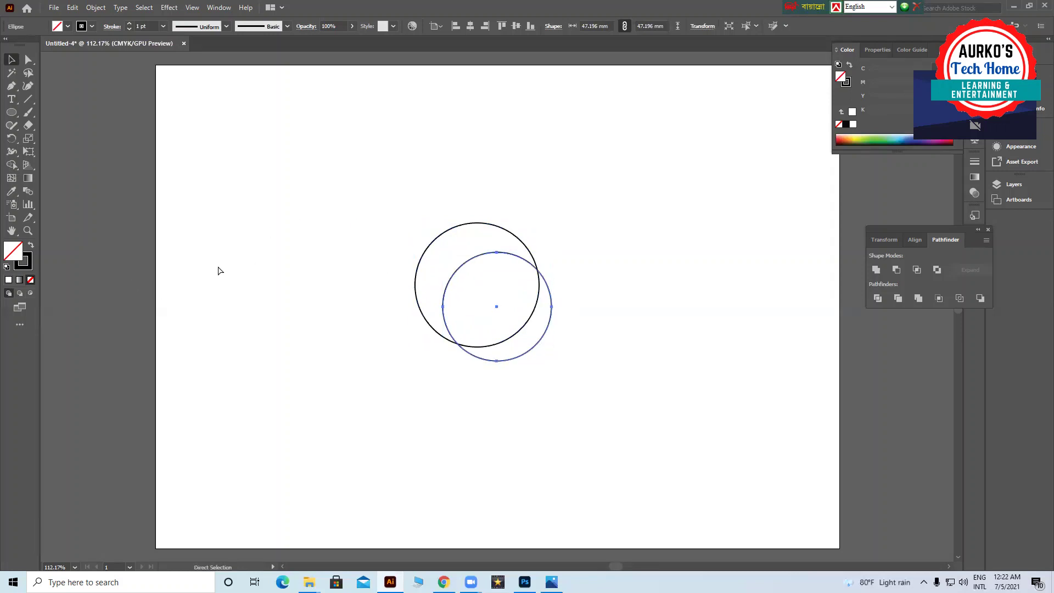
key("ctrl+r")
key("v")
left_click_drag(42, 269, 496, 288)
left_click_drag(530, 56, 517, 306)
left_click_drag(437, 238, 459, 268)
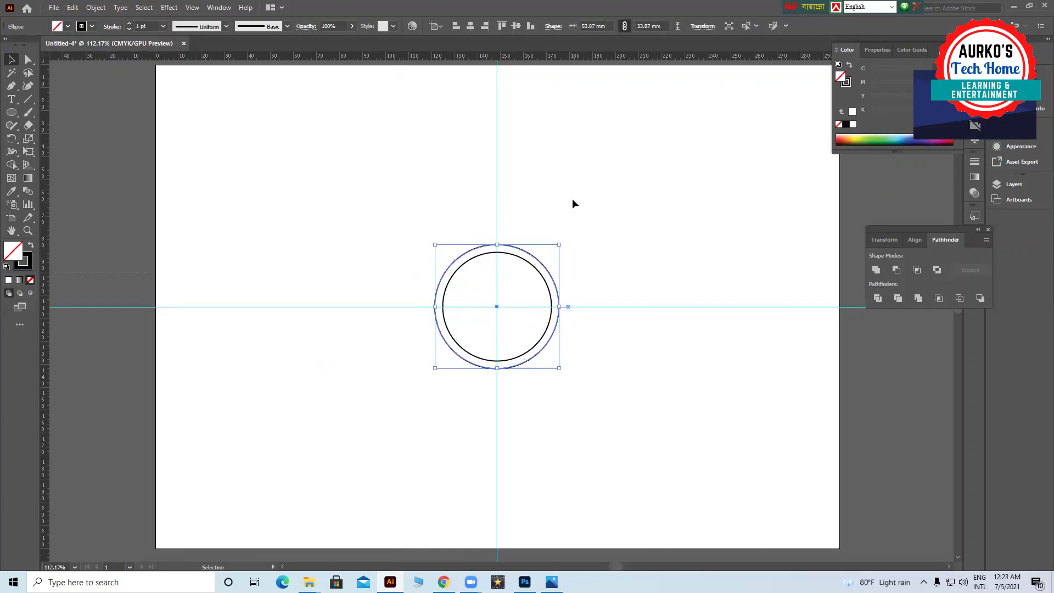
left_click(573, 199)
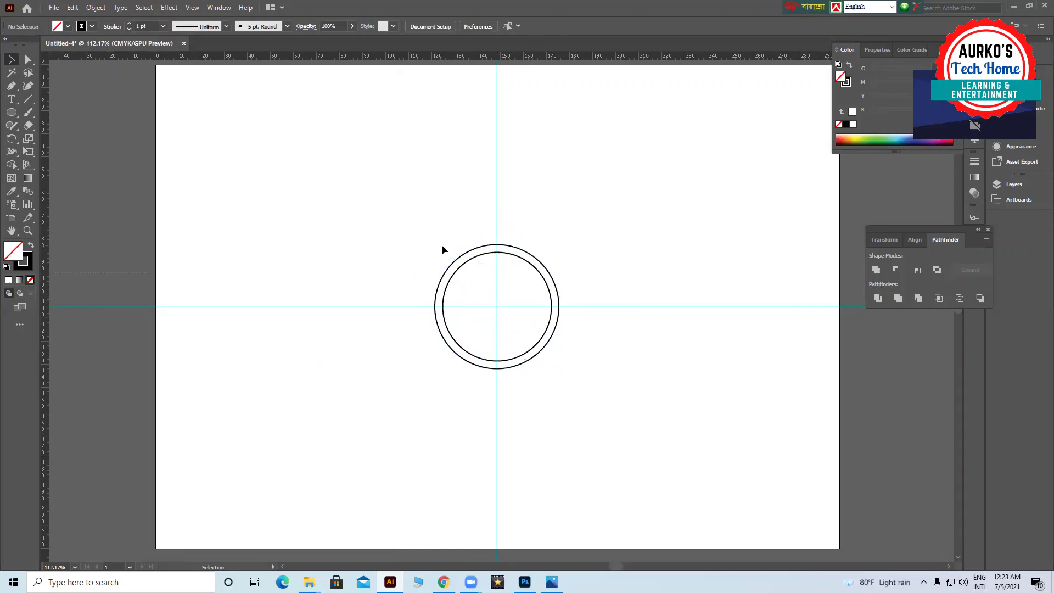
- Select both concentric circles and scale them down together about the guide intersection
left_click_drag(466, 275, 465, 277)
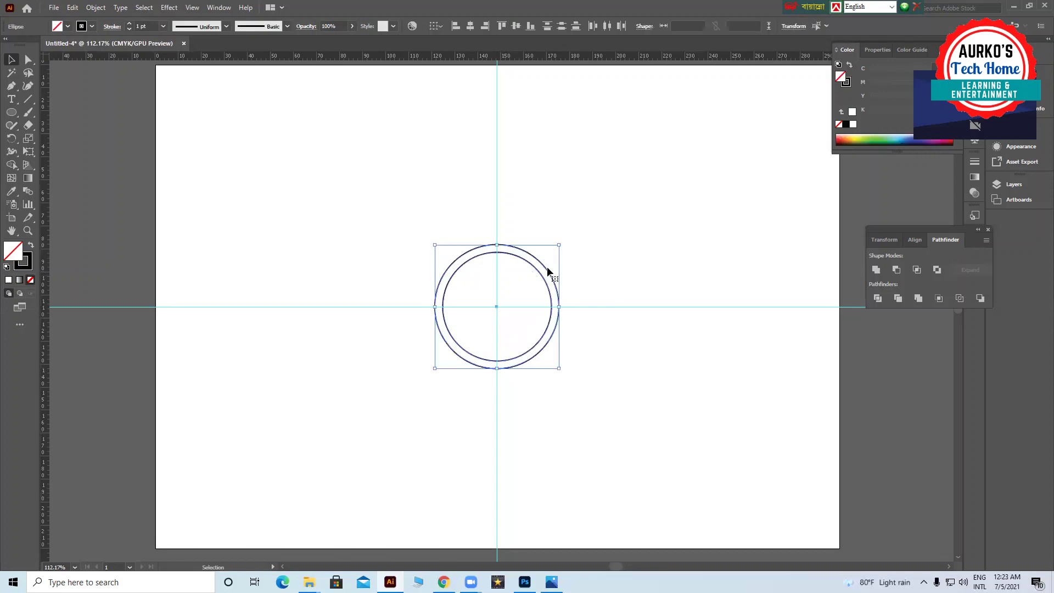
left_click_drag(558, 244, 559, 244)
left_click_drag(558, 244, 541, 265)
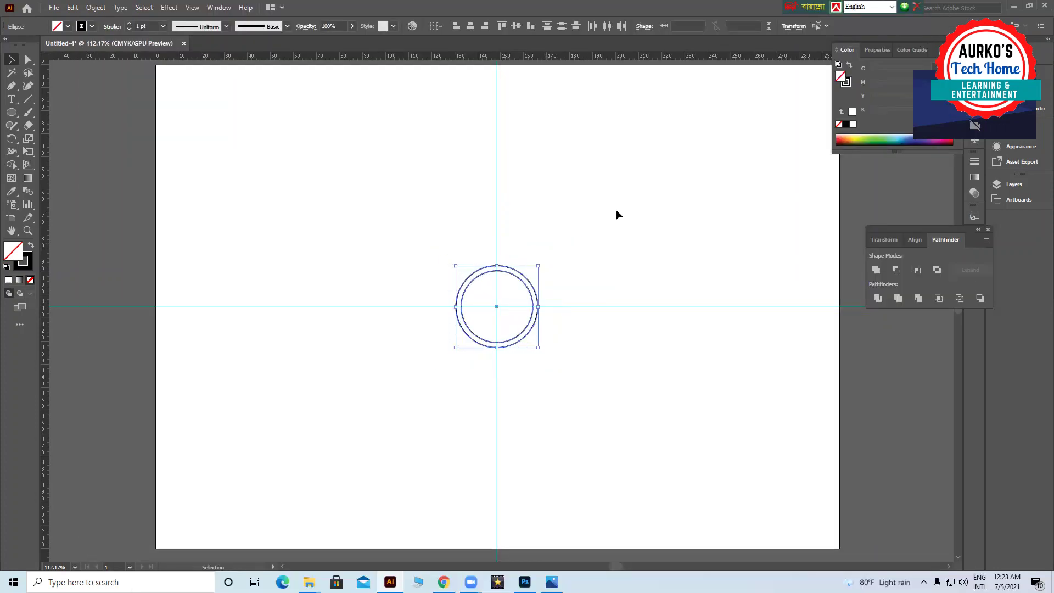
- Paste a copy of the circle pair at its original size and centre it around the smaller pair
key("a")
key("ctrl+v")
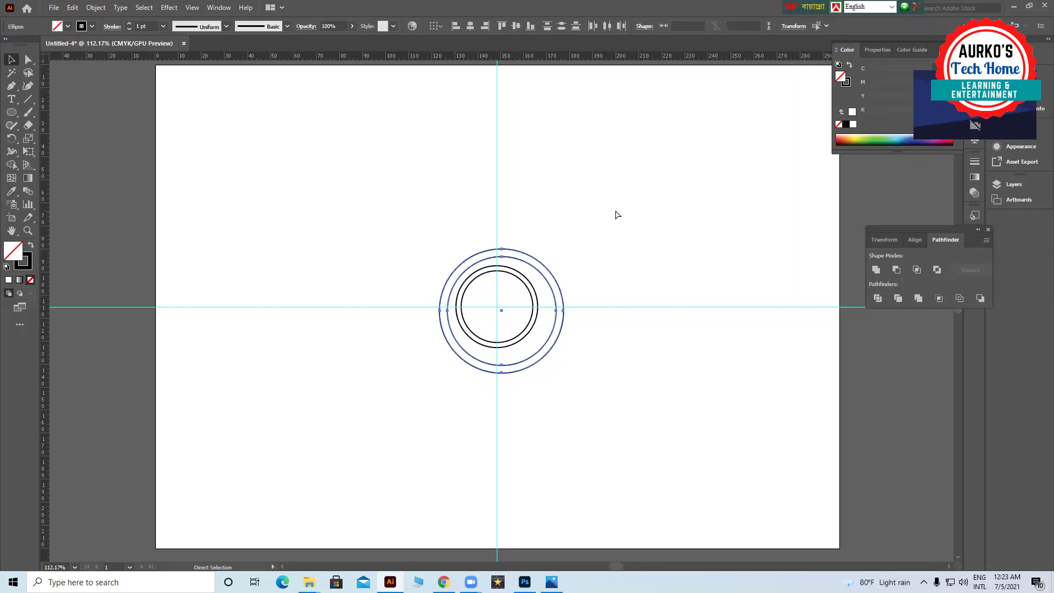
left_click(599, 245)
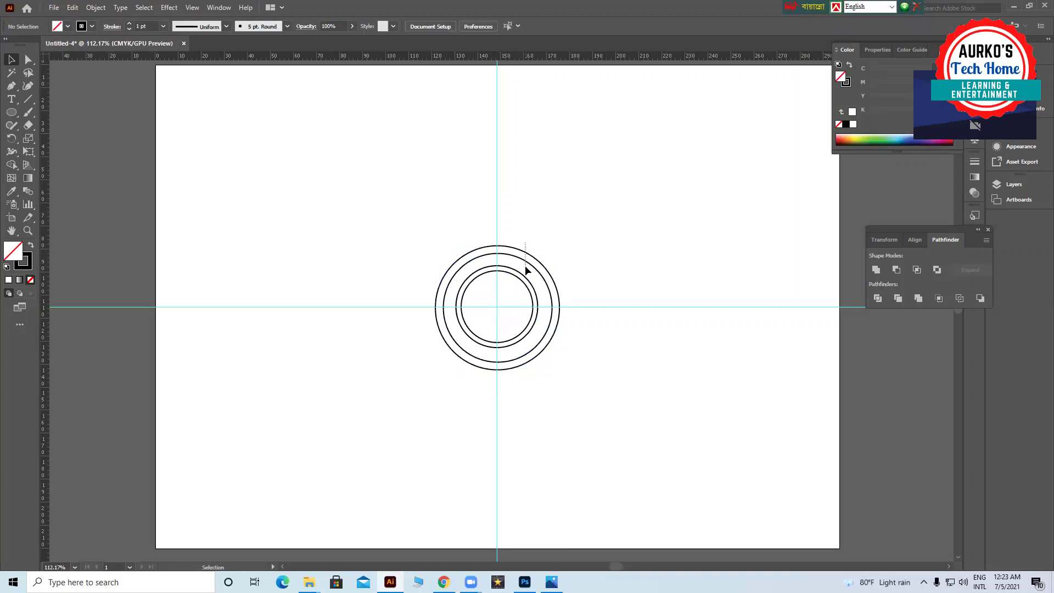
- Enlarge the outer circle pair about its centre to about 80 mm across, with another original-size pair centred inside it
left_click(539, 271)
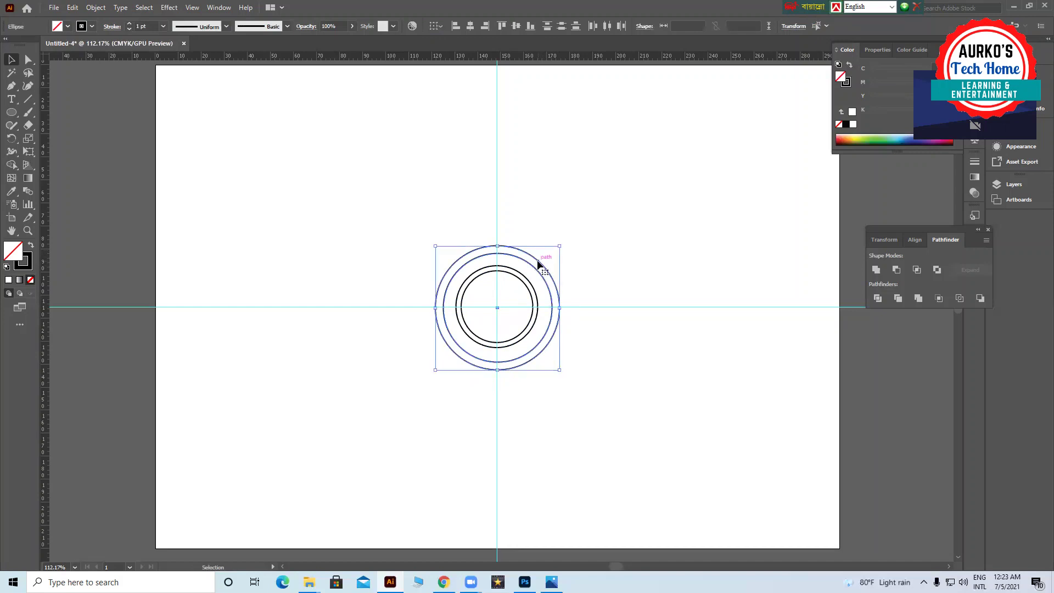
left_click_drag(560, 246, 576, 216)
left_click(631, 173)
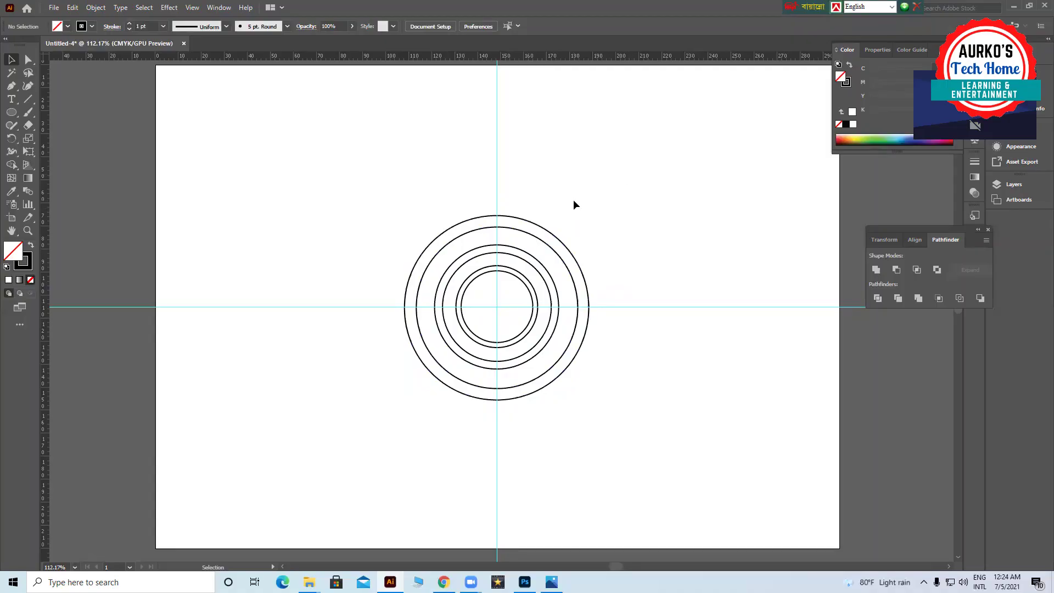
- Fill the outermost circle with a golden yellow CMYK color
left_click(578, 266)
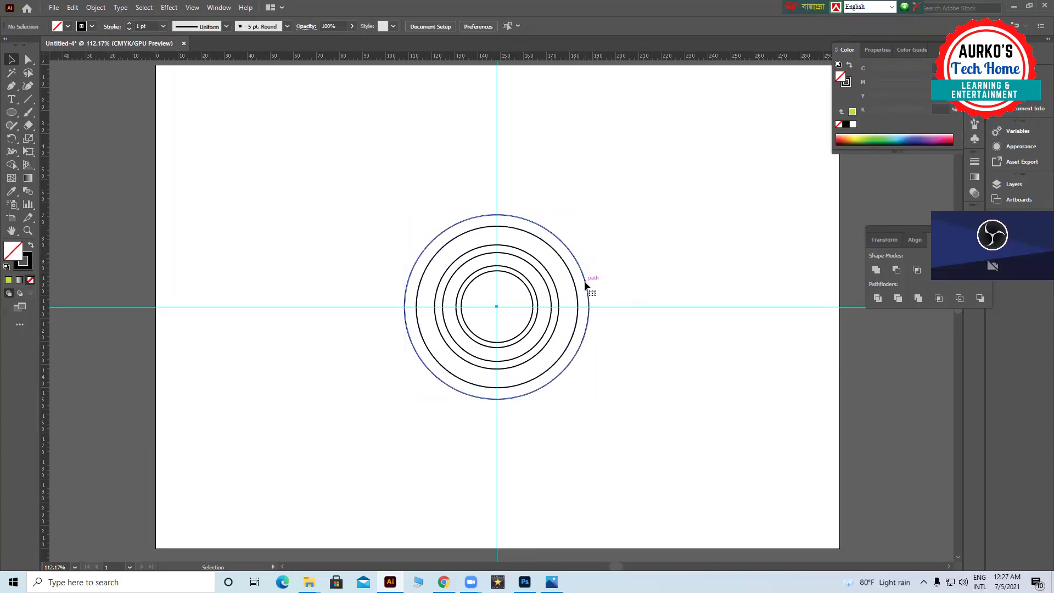
left_click(586, 284)
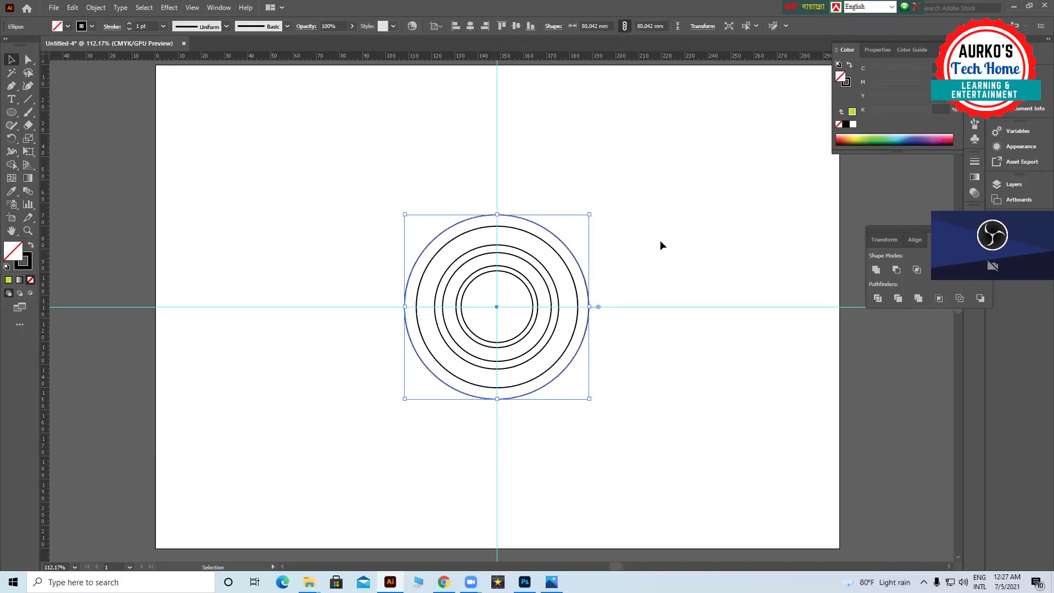
left_click(615, 259)
left_click(585, 280)
left_click(859, 136)
left_click_drag(878, 76, 885, 83)
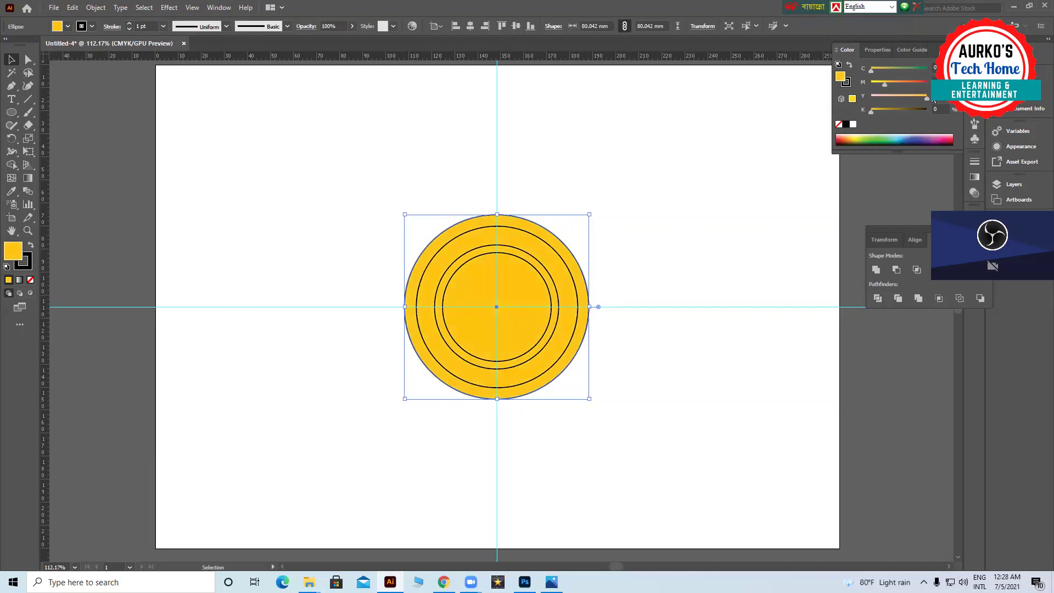
- Combine the two outermost circles into a compound path that forms a yellow ring
left_click_drag(629, 207, 570, 284)
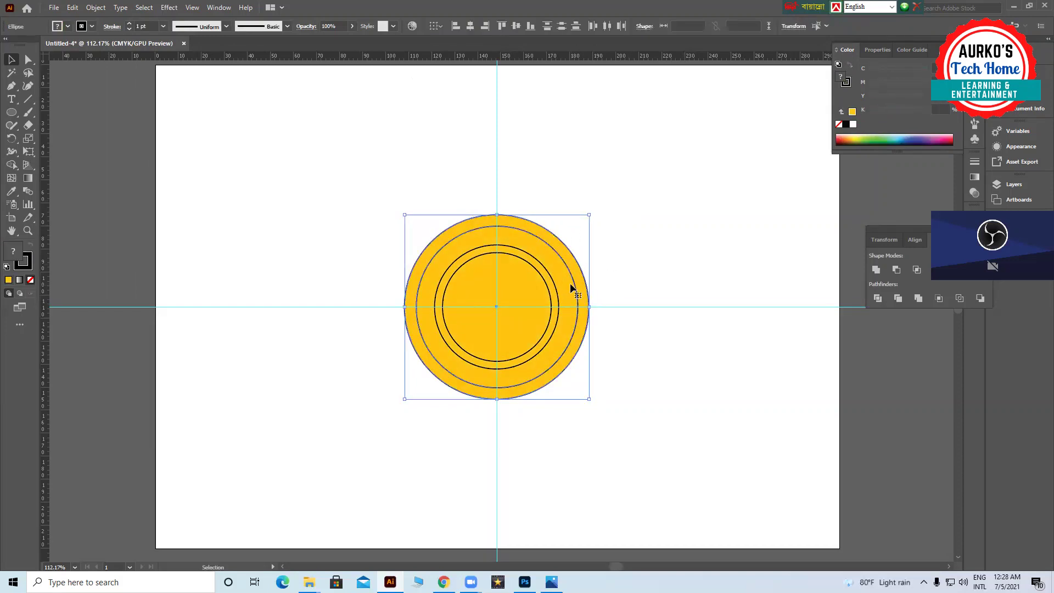
left_click(95, 8)
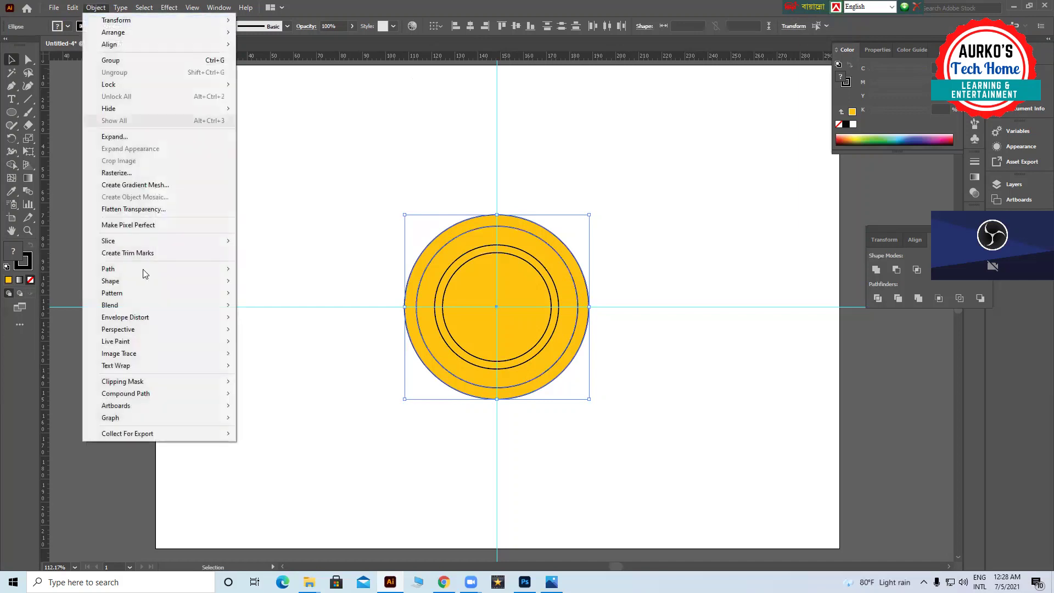
mouse_move(166, 392)
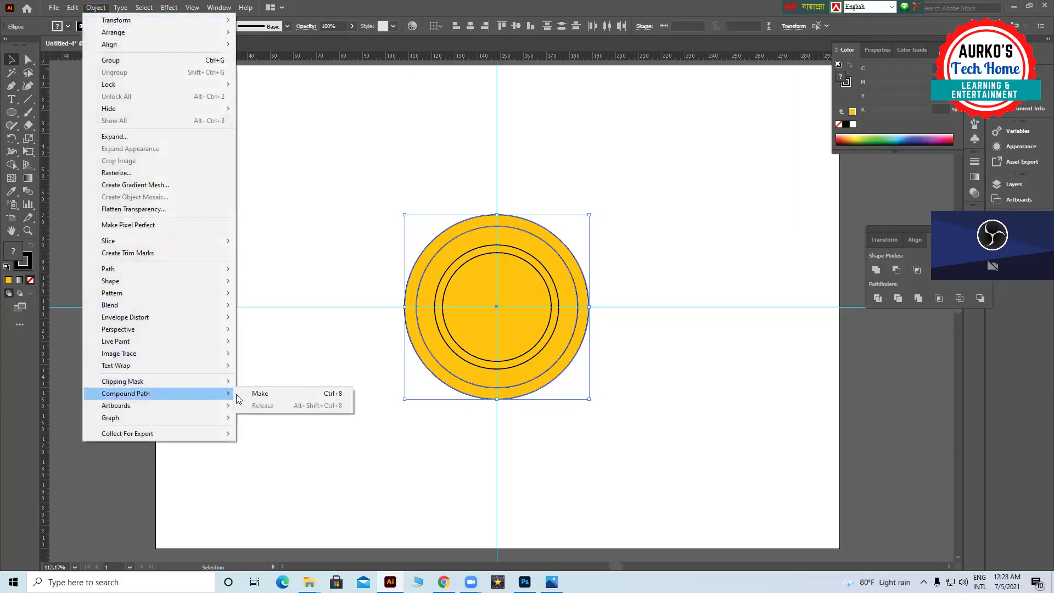
left_click(265, 394)
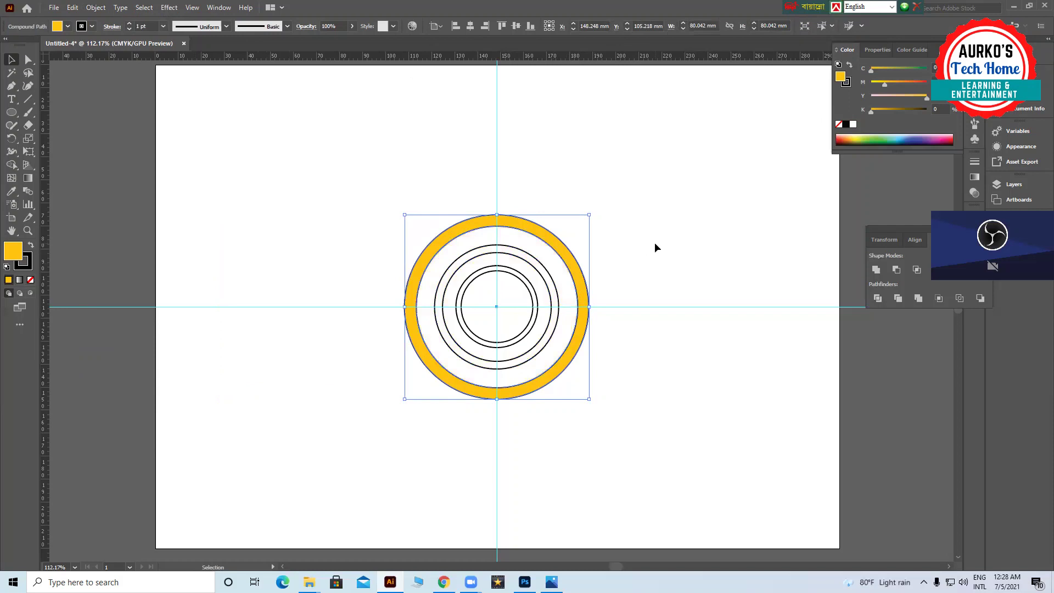
key("a")
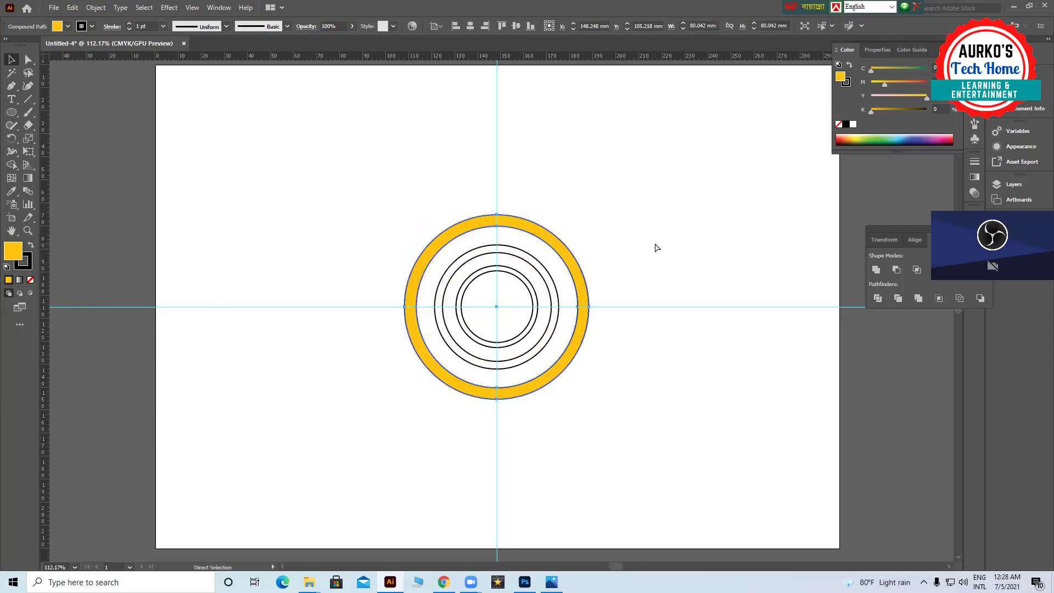
left_click(657, 248)
key("v")
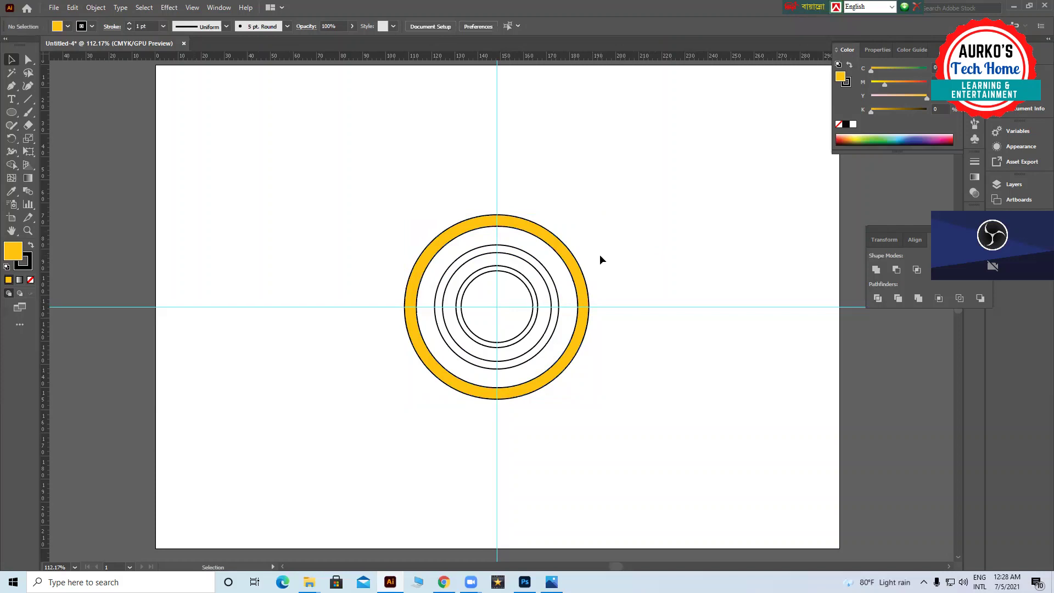
- Apply the outer ring's yellow fill to the middle pair of circles with the Eyedropper
left_click(543, 288)
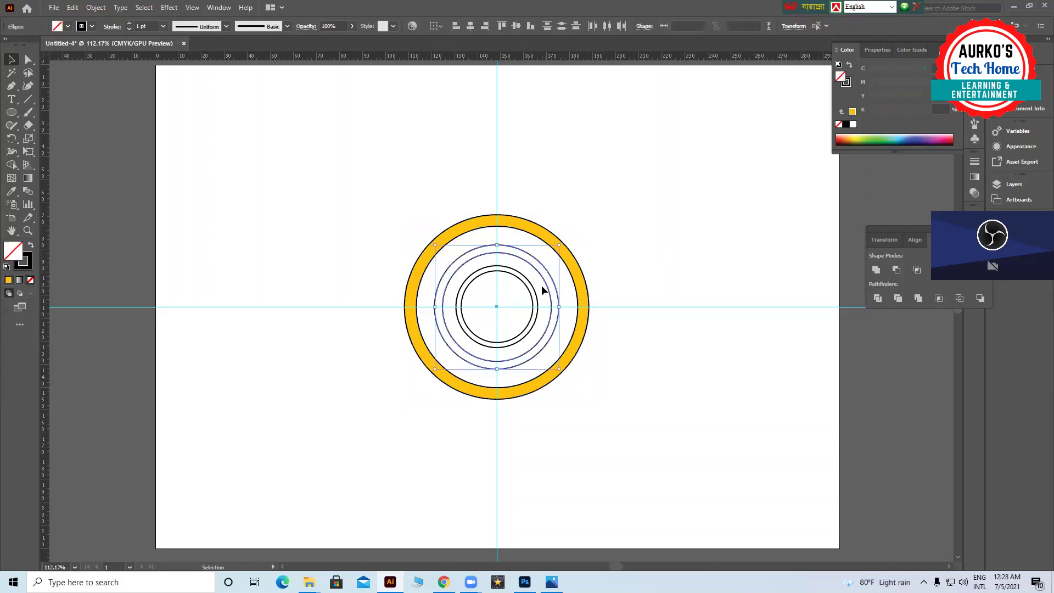
left_click(11, 192)
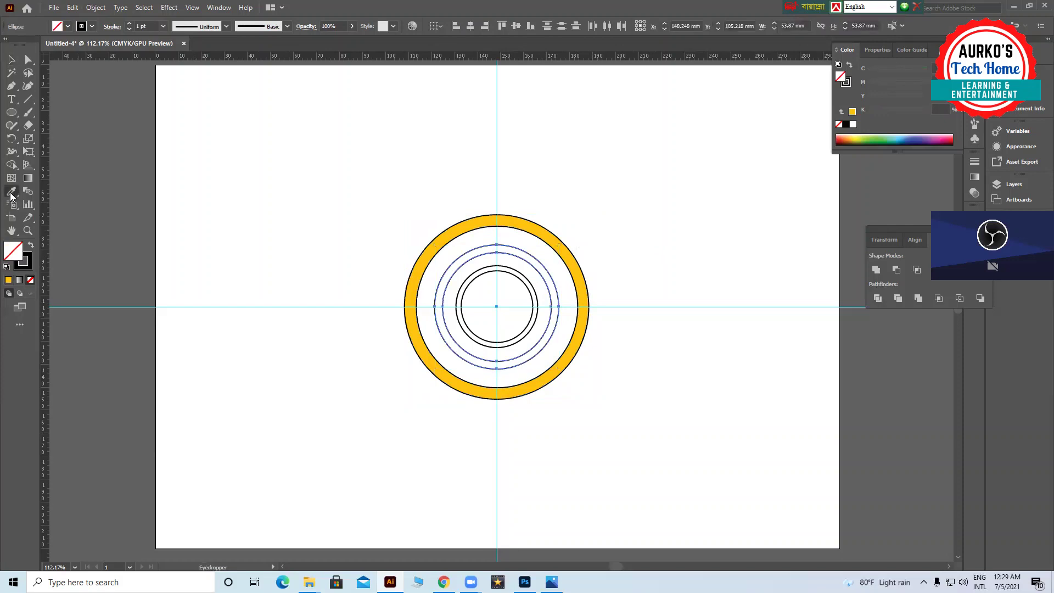
left_click(435, 242)
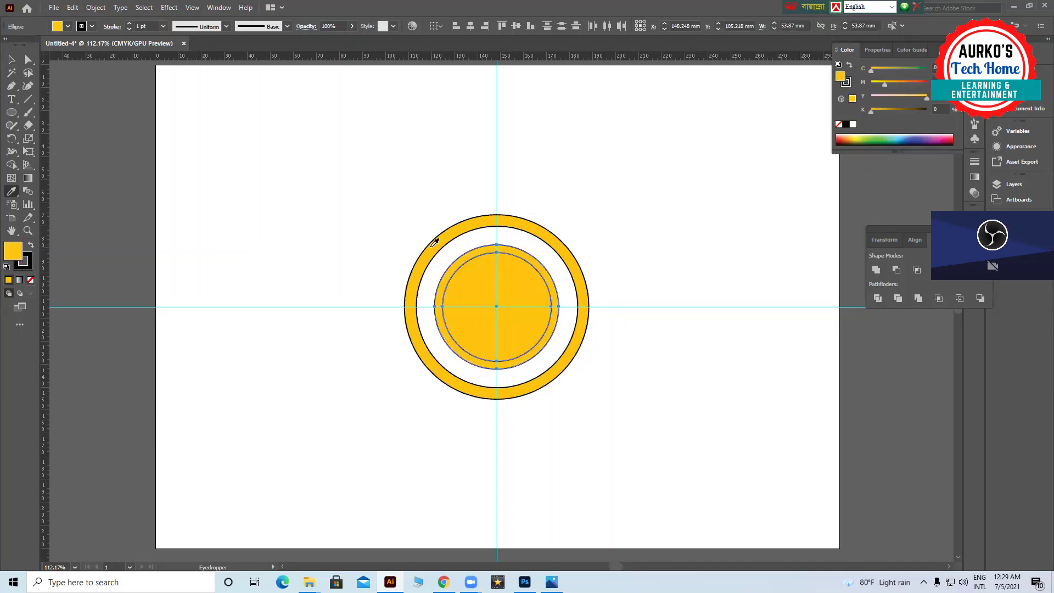
- Combine the middle pair of circles into a compound path that forms a second yellow ring
left_click(12, 59)
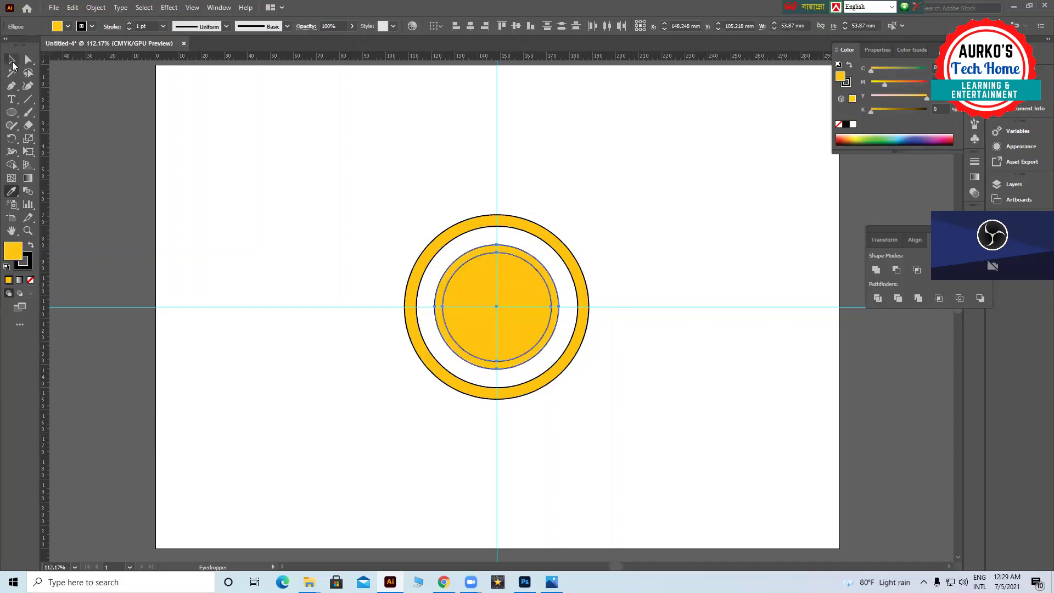
left_click(269, 222)
left_click_drag(589, 225, 538, 286)
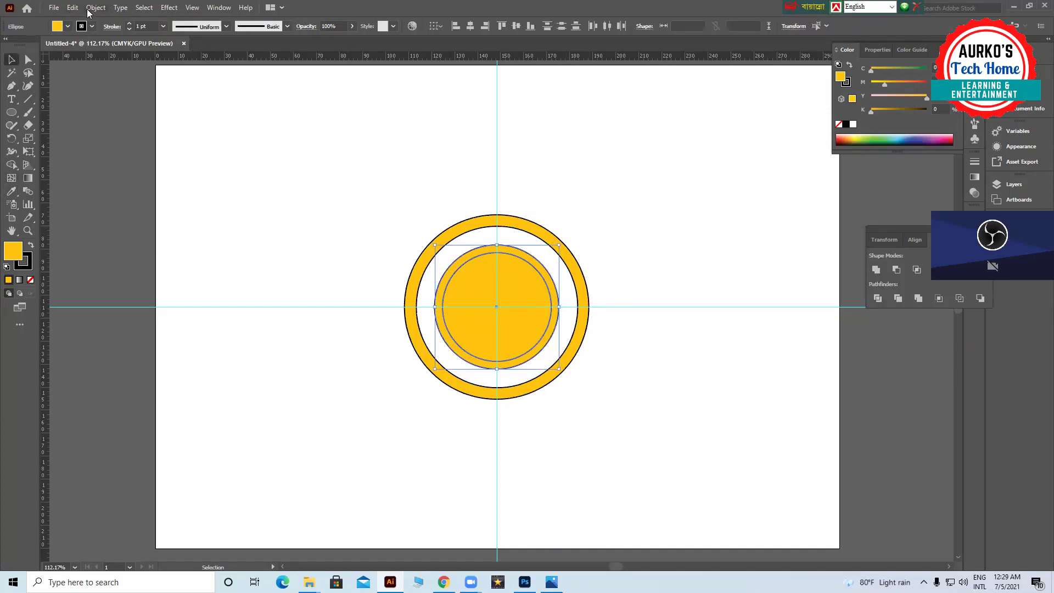
key("ctrl+8")
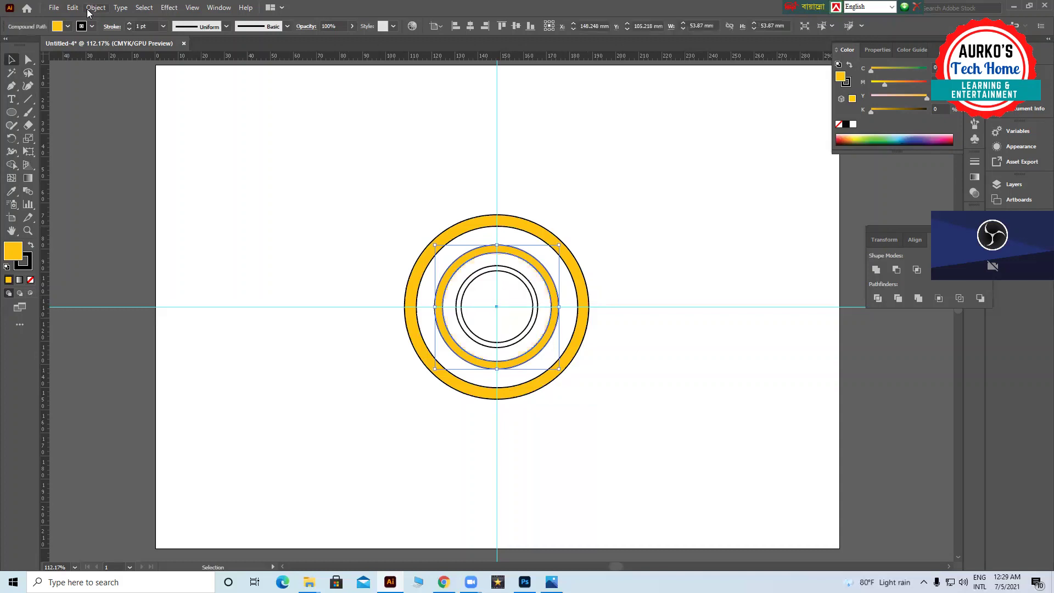
left_click(582, 209)
key("a")
left_click(549, 305)
left_click(587, 275)
key("v")
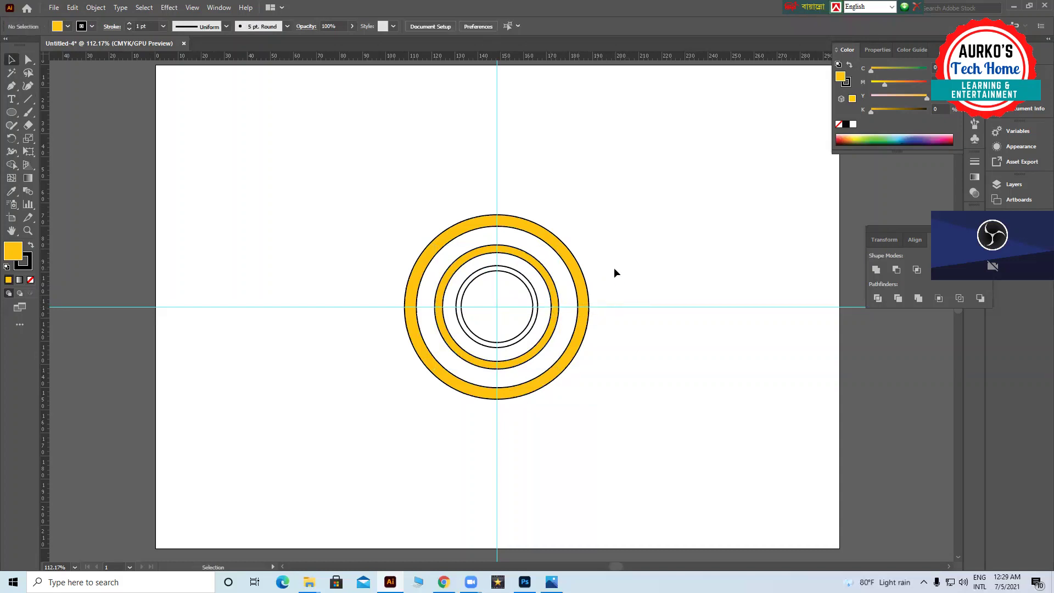
- Apply the outer ring's yellow fill to the innermost pair of circles with the Eyedropper
left_click(525, 321)
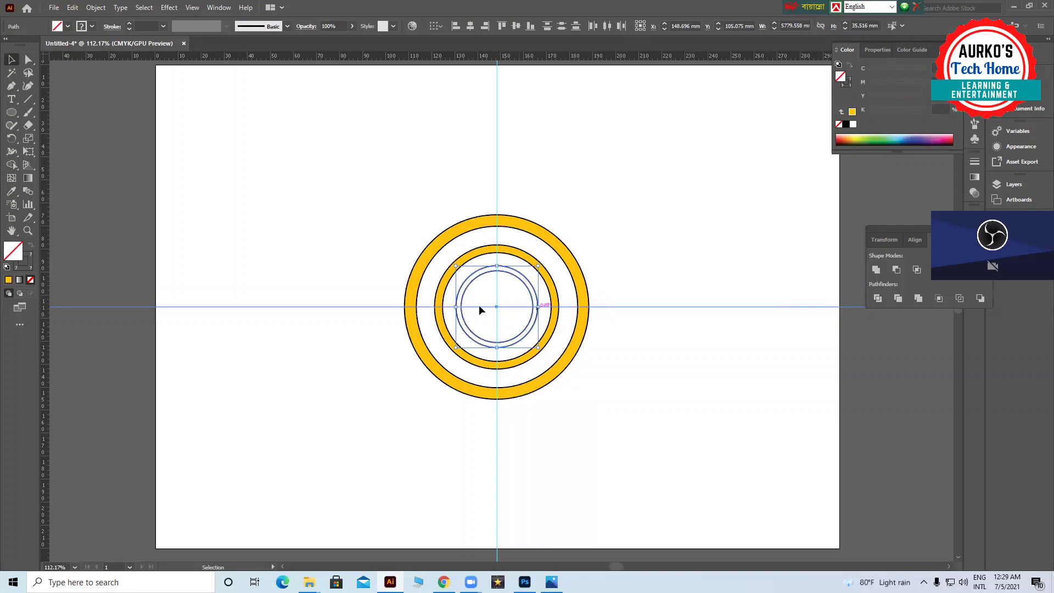
left_click(13, 192)
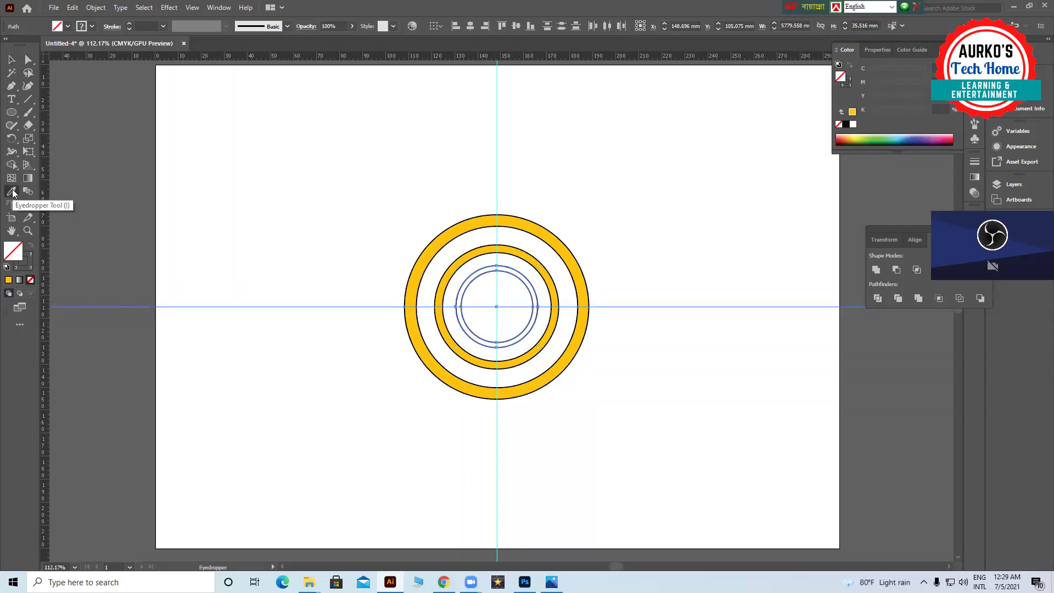
left_click(419, 264)
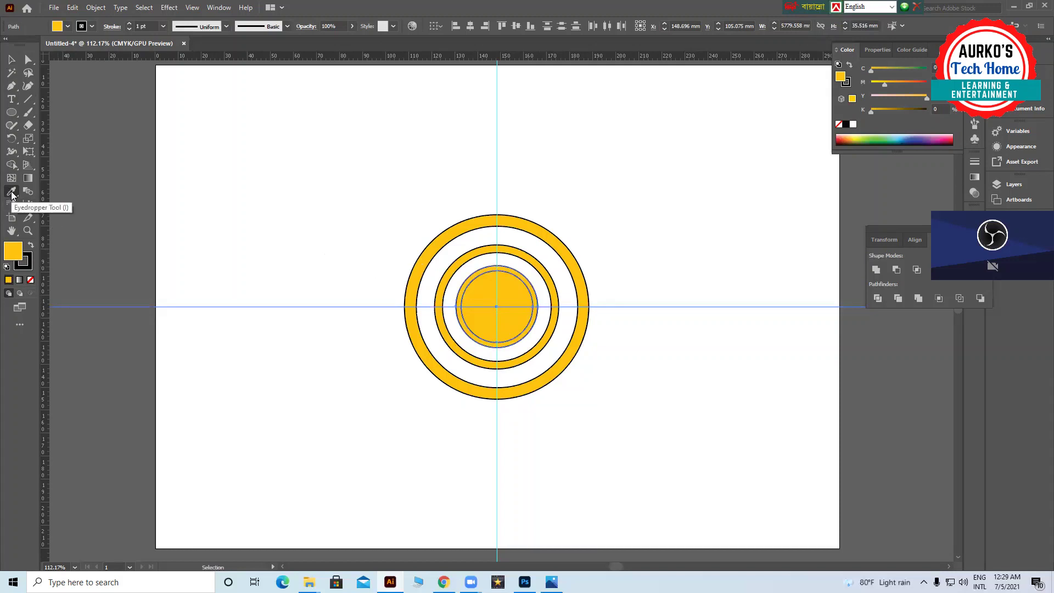
- Combine the innermost pair of circles into a compound path that forms a third yellow ring
key("v")
left_click(525, 306)
key("a")
key("Delete")
key("v")
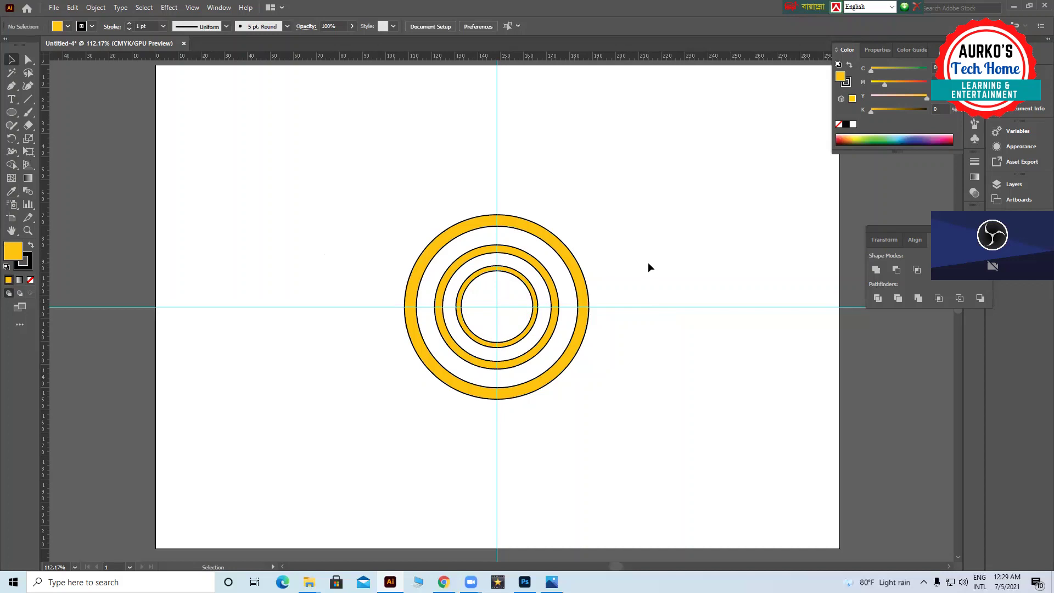
key("a")
key("alt")
key("ctrl+a")
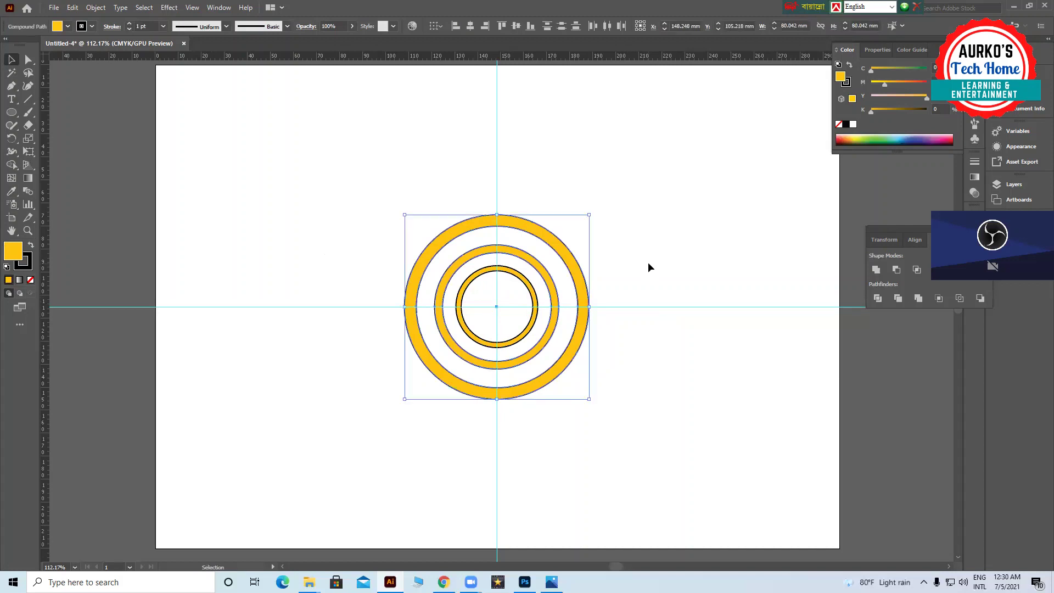
left_click(648, 267)
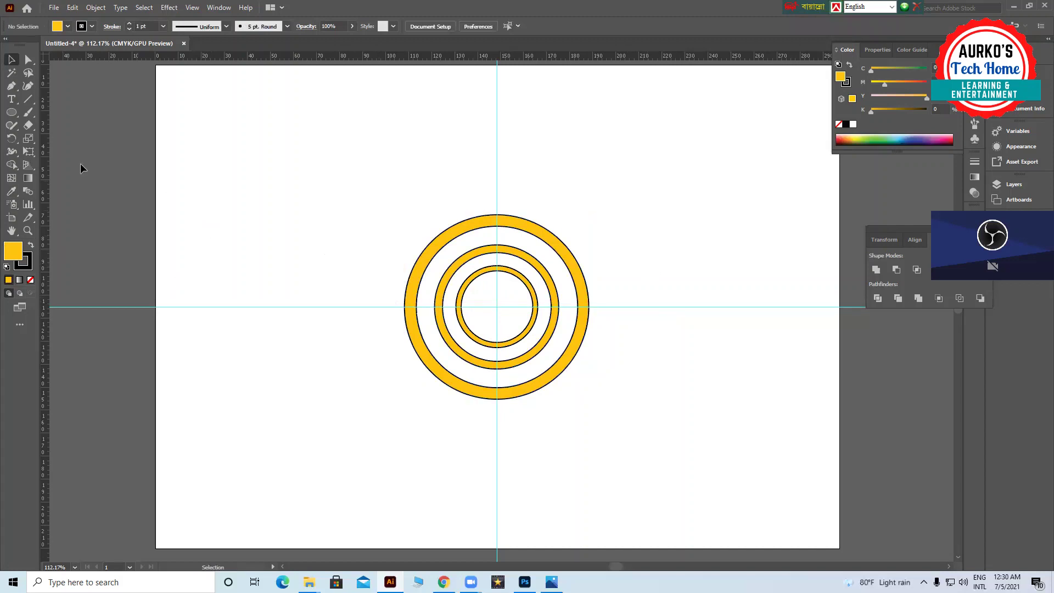
- Draw a horizontal rectangle about 109 mm wide and 20 mm high across the middle of the rings
left_click(12, 112)
left_click(61, 112)
mouse_move(372, 283)
left_mouse_down()
mouse_move(536, 327)
mouse_move(621, 329)
left_mouse_up()
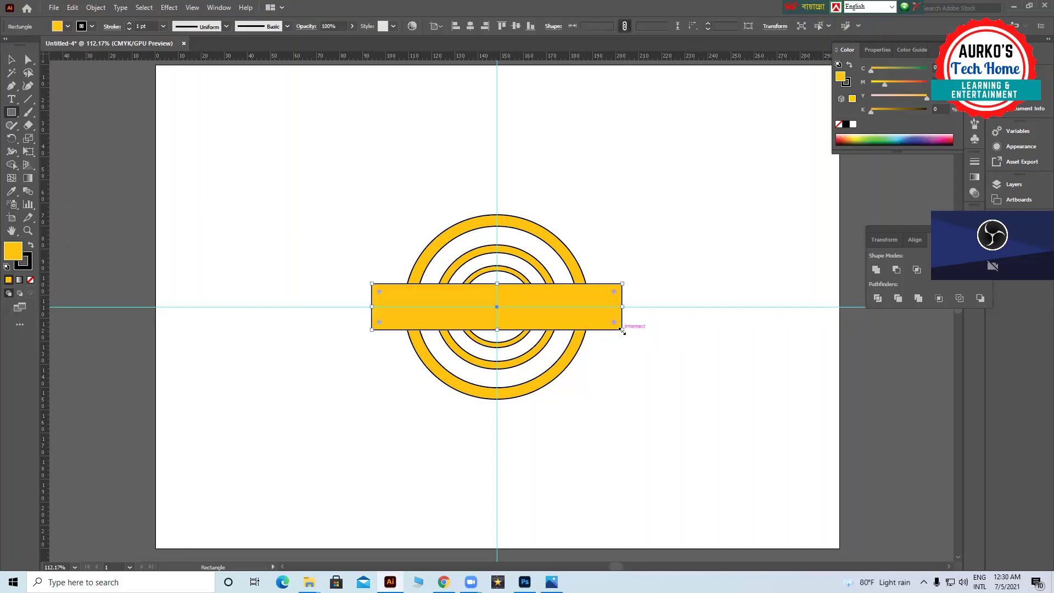
key("ctrl+plus")
key("ctrl+plus")
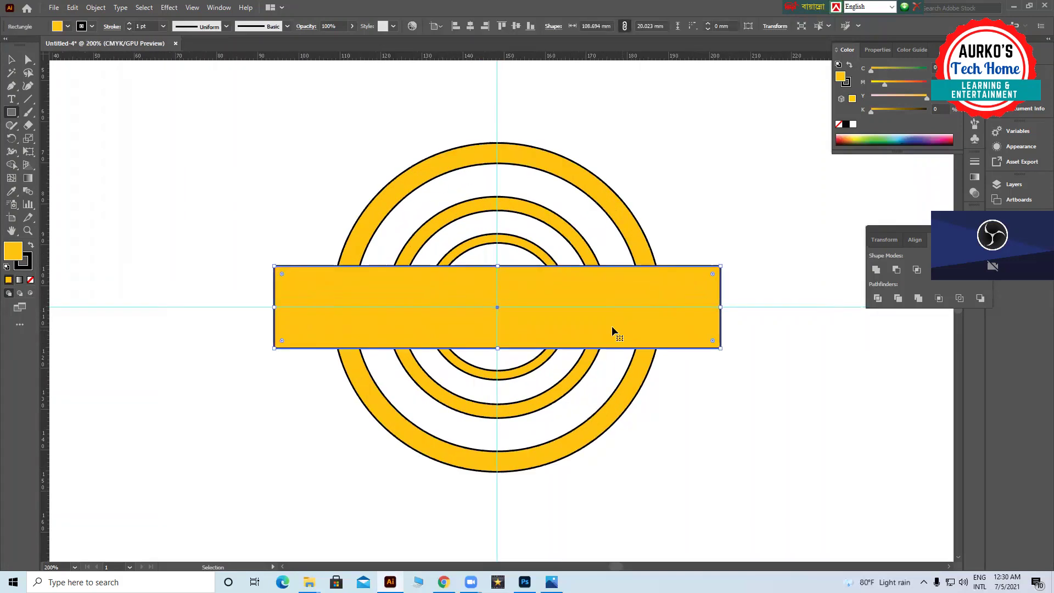
- Remove the rectangle's fill and give it a green stroke
key("v")
left_click(30, 281)
left_click(25, 264)
left_click(30, 280)
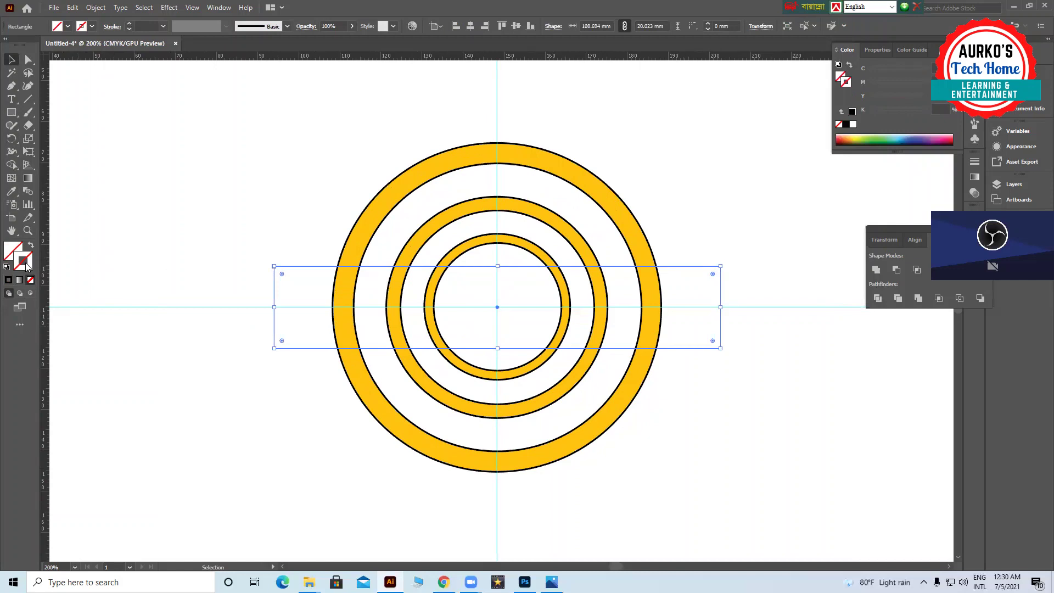
left_click(873, 141)
- Duplicate the green rectangle slightly below the original and rotate the copy by 90°
left_click_drag(701, 266, 701, 279)
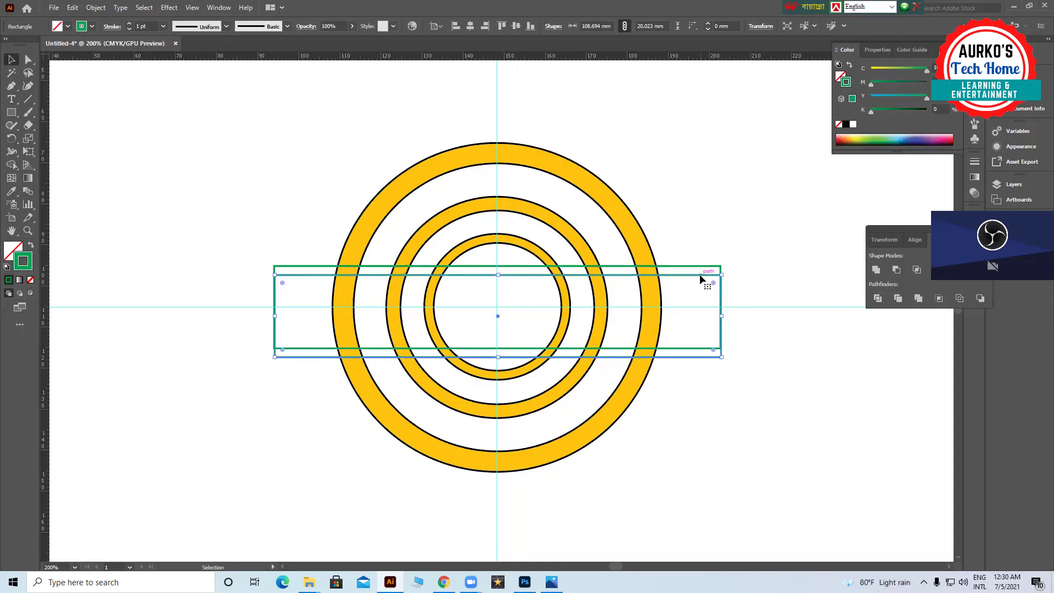
key("Left")
right_click(701, 279)
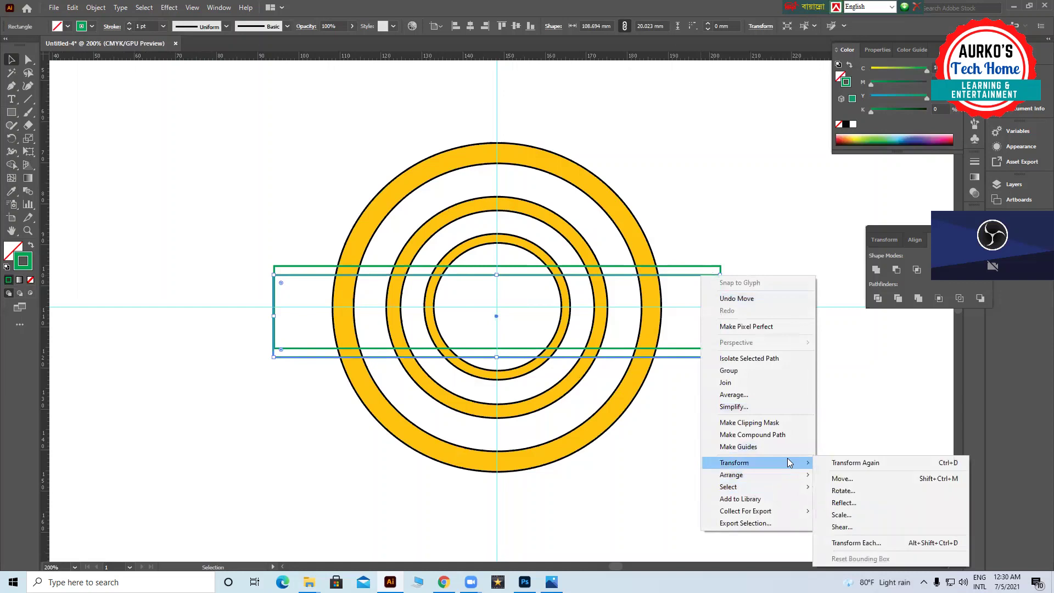
left_click(853, 493)
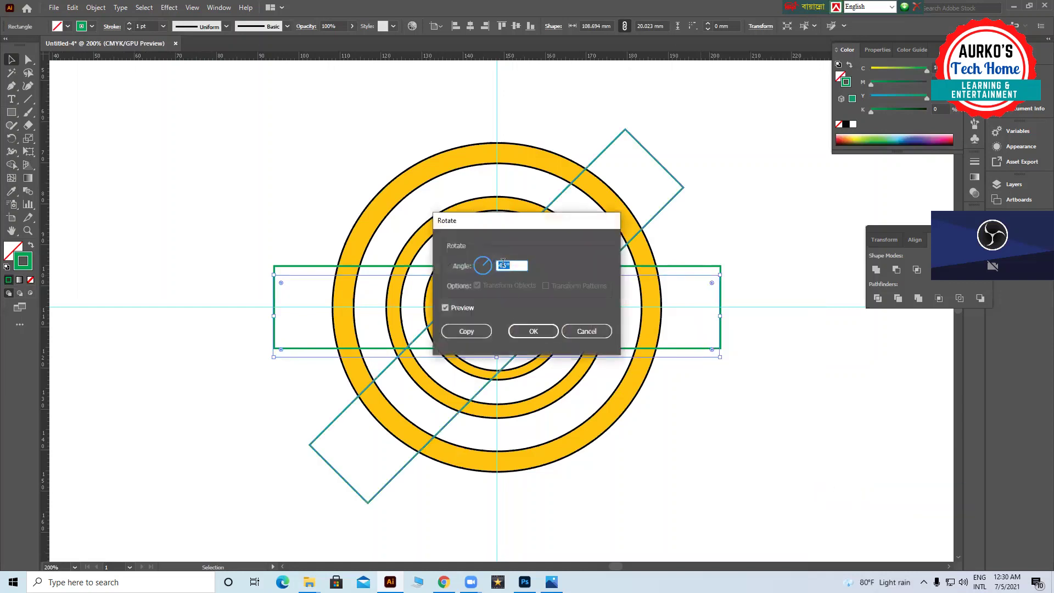
type("90")
key("Return")
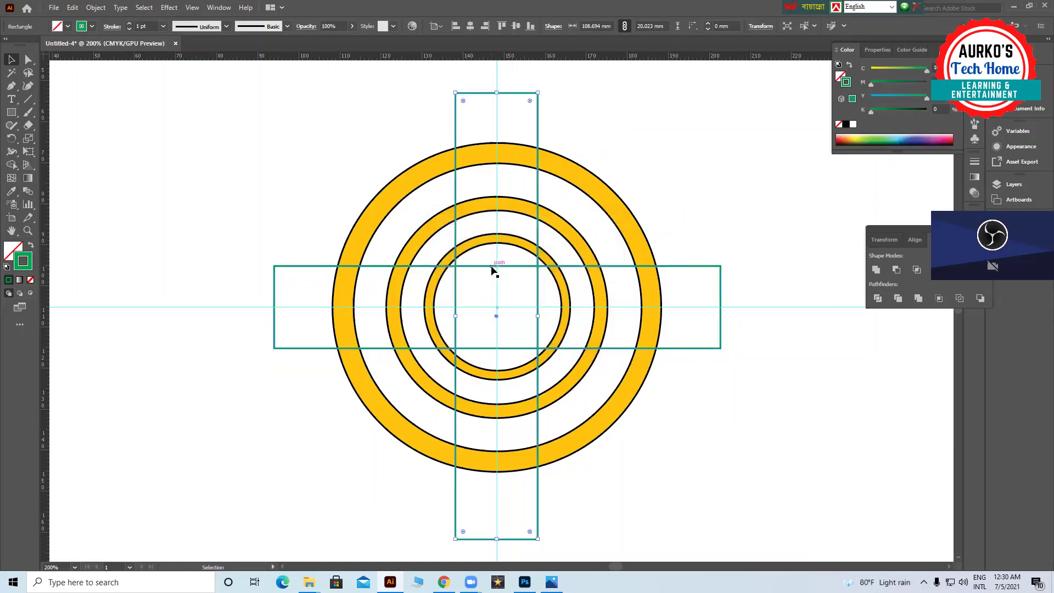
- Nudge the vertical rectangle upward and slightly sideways until it is centered on the guides
key("Up")
key("Up")
key("Up")
key("Up")
key("Up")
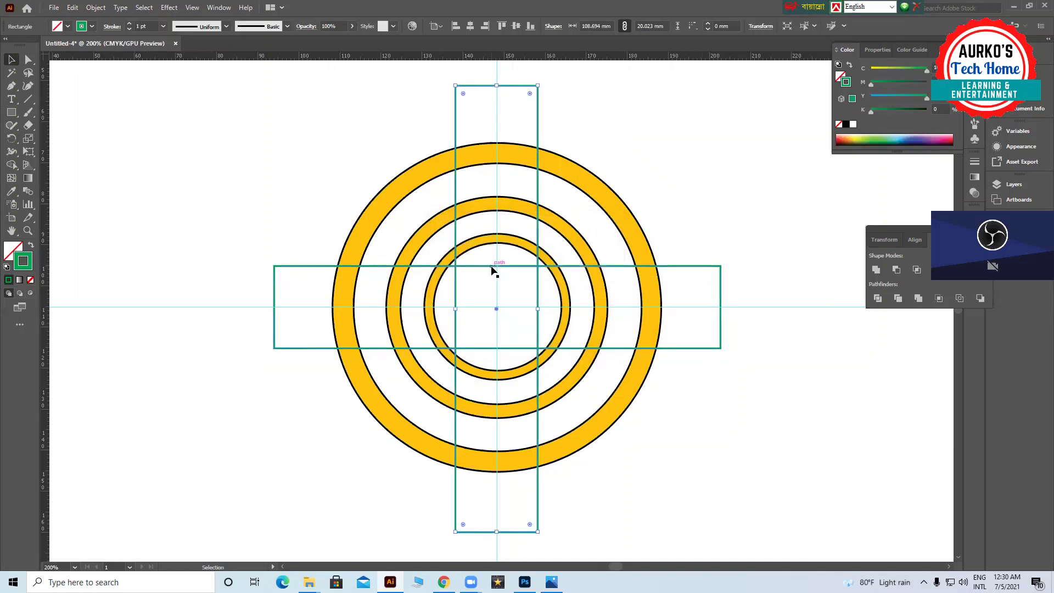
key("Up")
key("Right")
- Divide the outer ring with the two crossing rectangles using Pathfinder Divide, and ungroup the resulting pieces
left_click_drag(678, 223, 722, 297)
left_click_drag(590, 105, 499, 82)
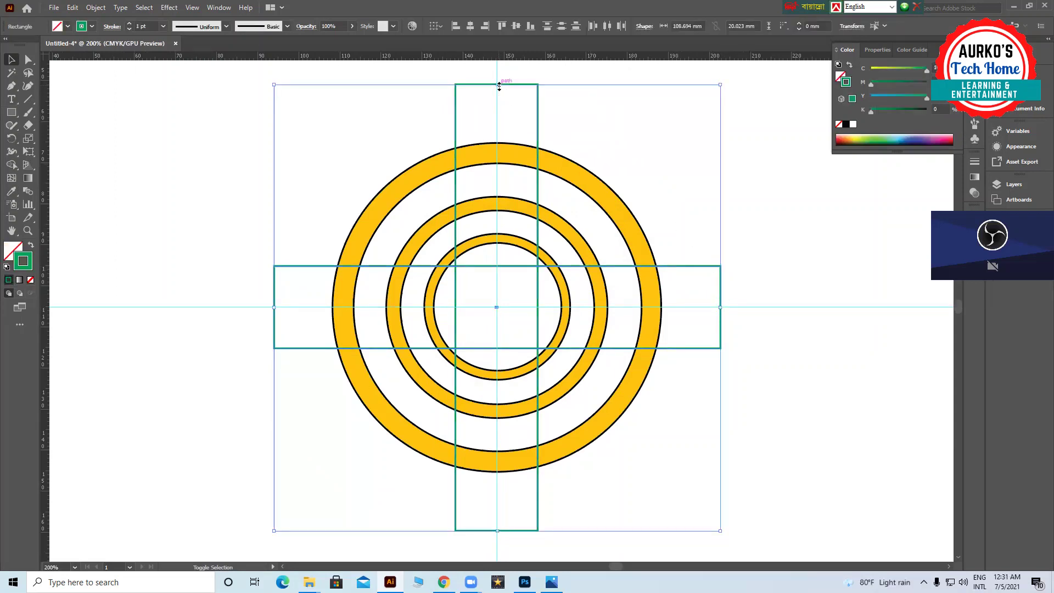
left_click(623, 225, "shift")
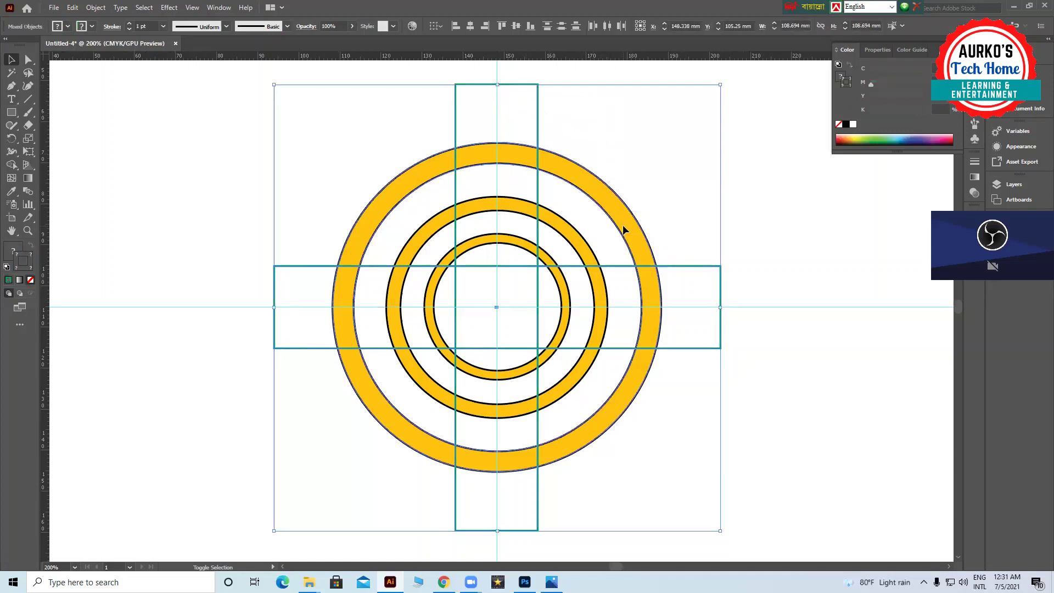
left_click(217, 8)
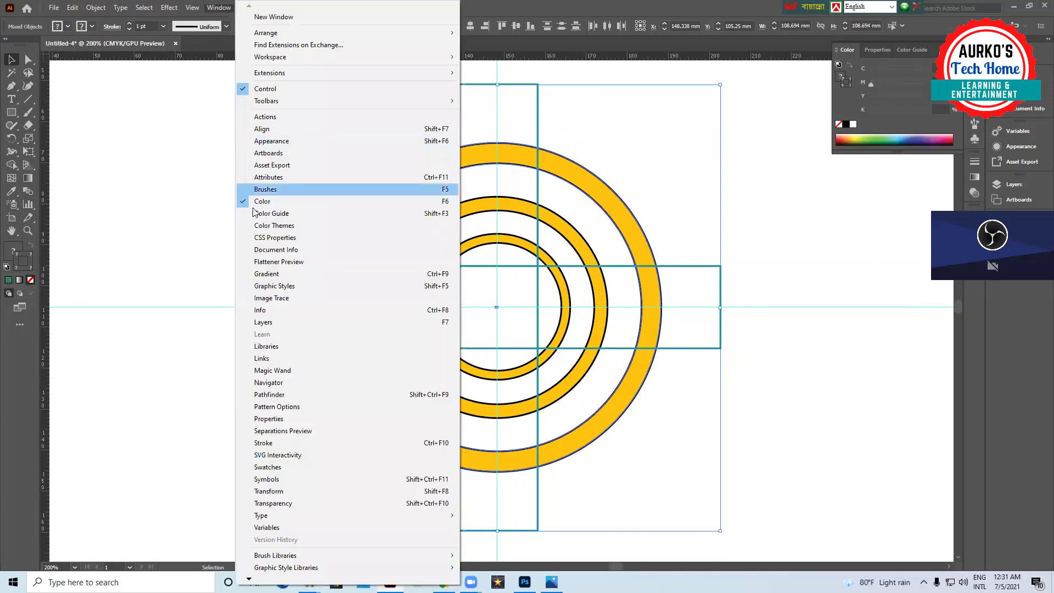
left_click(282, 395)
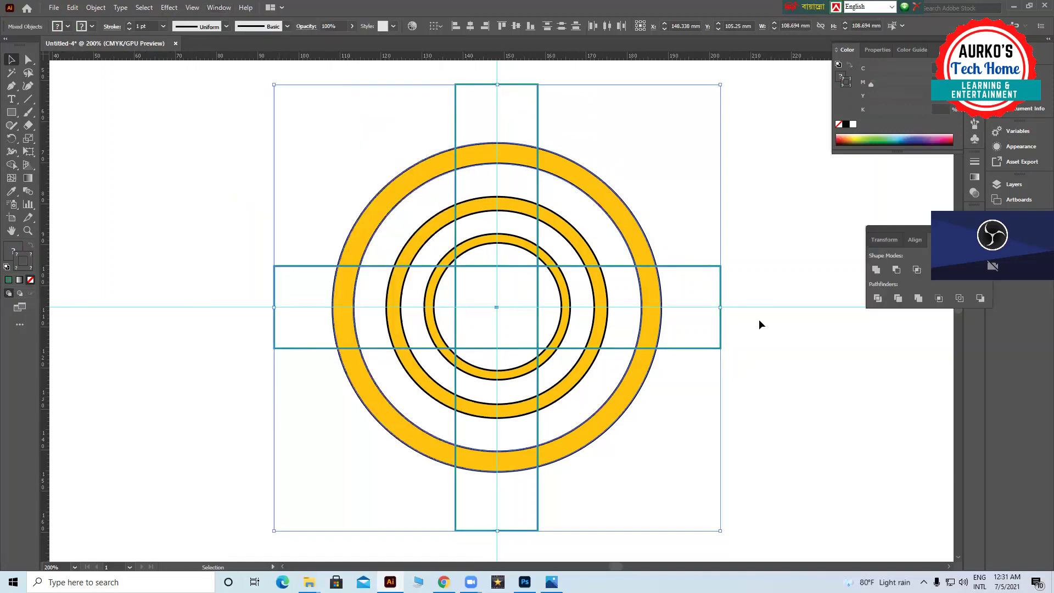
left_click(877, 299)
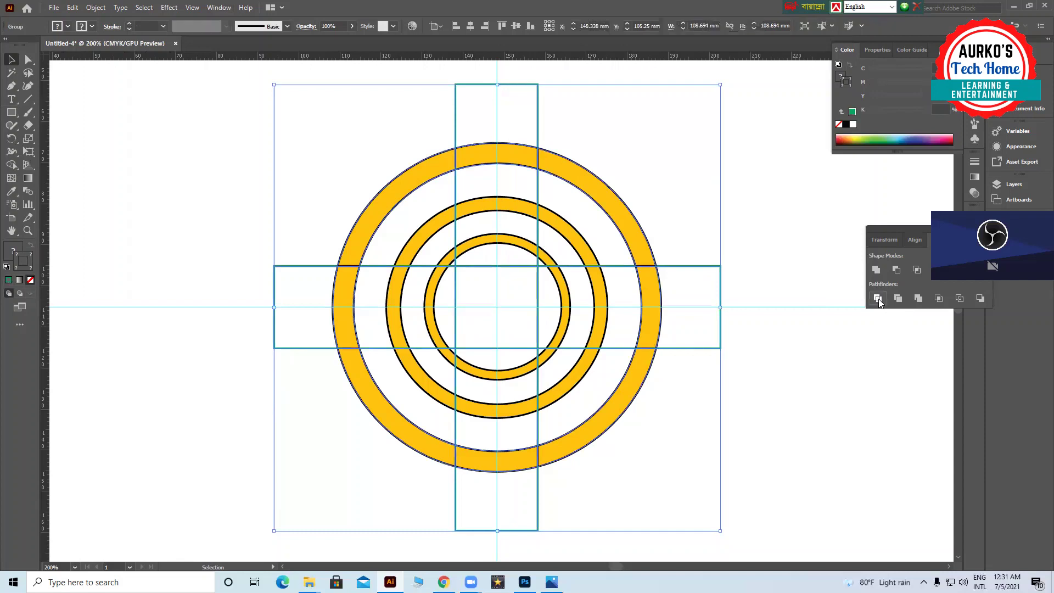
right_click(650, 290)
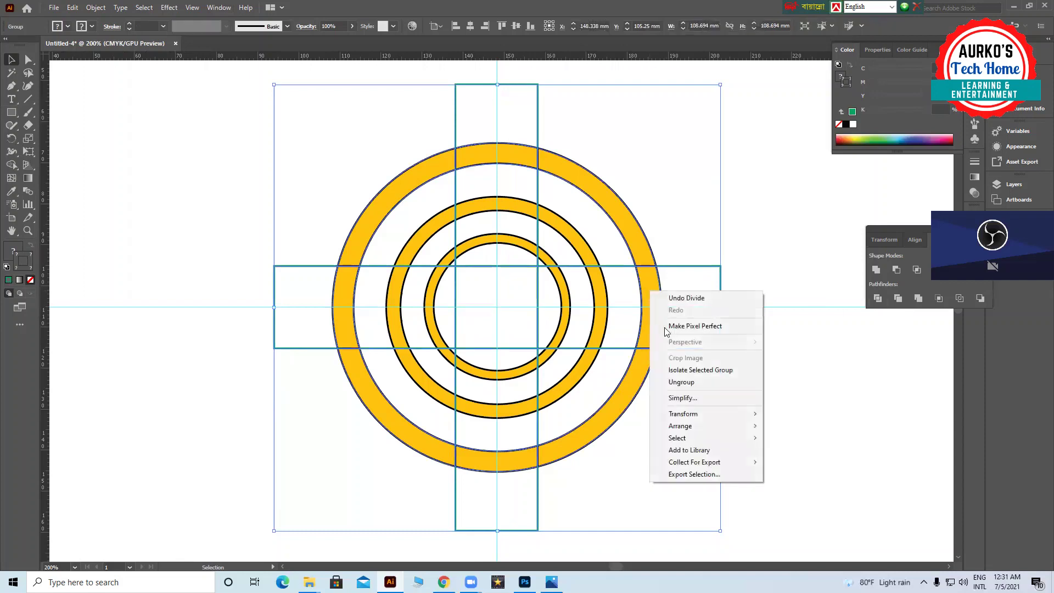
left_click(678, 383)
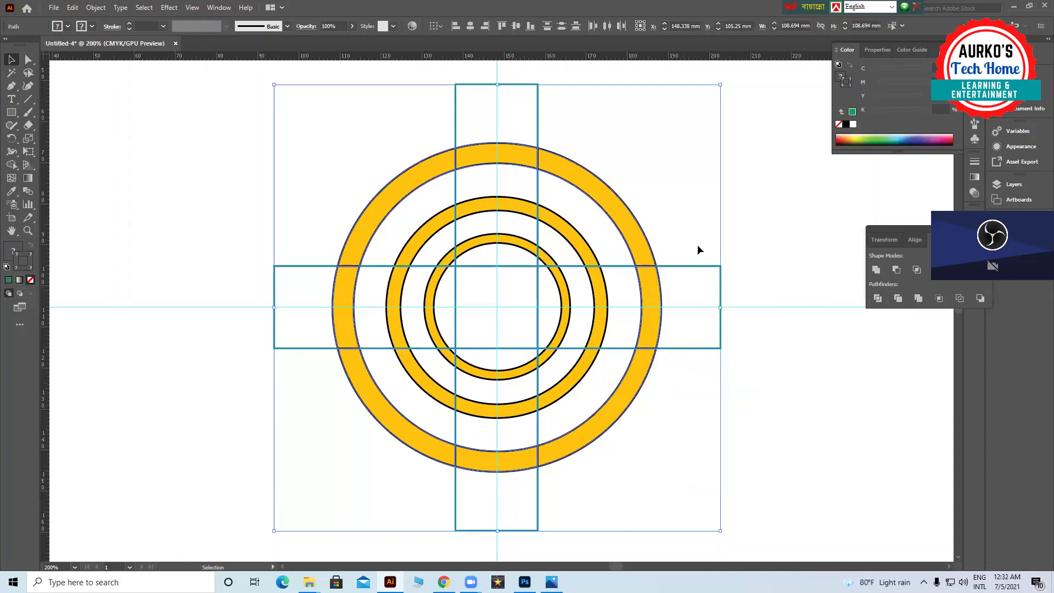
- Delete the rectangle pieces around the central square and the four outer ring segments they cross
left_click(674, 192)
left_click_drag(690, 229, 726, 295)
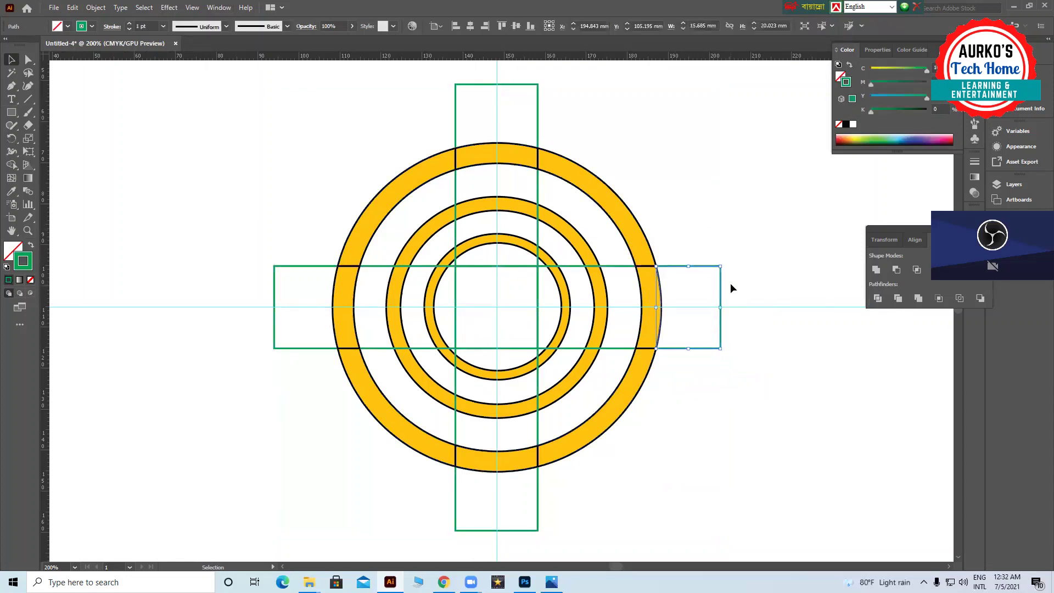
key("Delete")
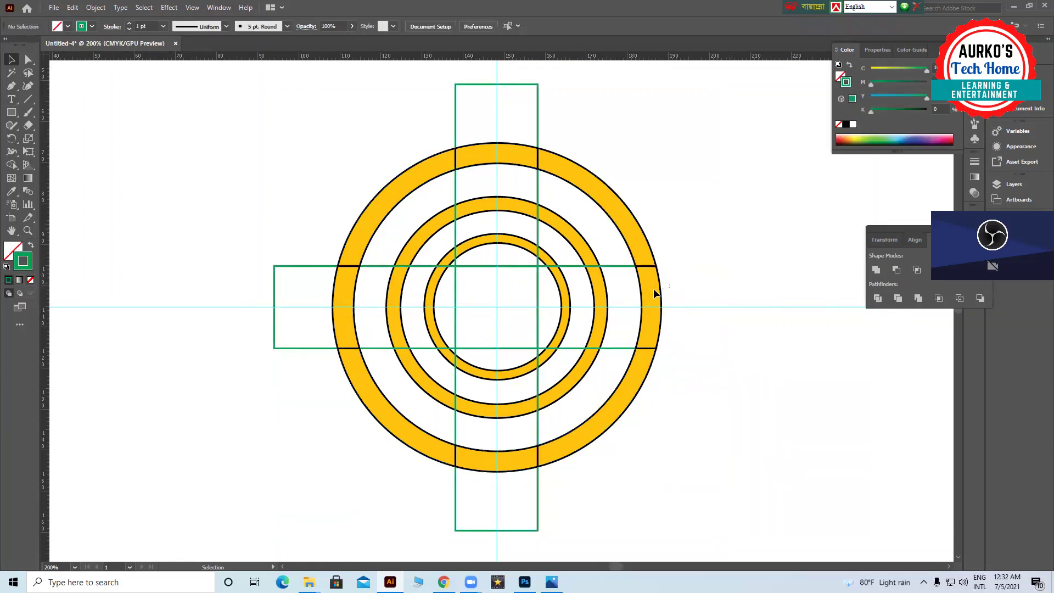
left_click_drag(639, 311, 640, 307)
key("Delete")
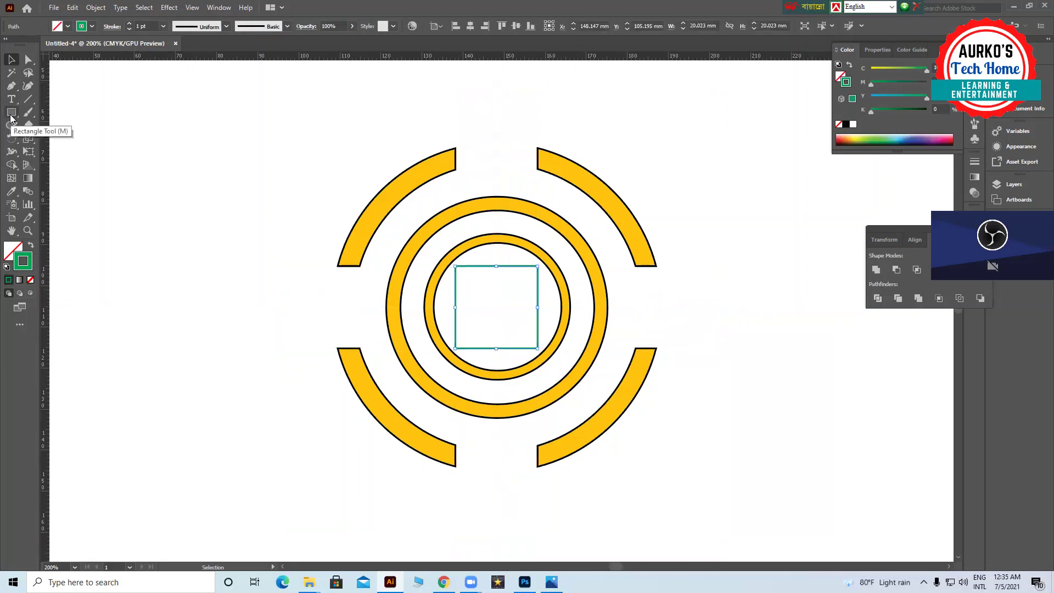
- Draw a thin horizontal rectangle about 119 mm wide and 6.6 mm high across the center of the rings
left_click_drag(11, 117, 11, 117)
left_click_drag(254, 287, 741, 318)
key("v")
left_click(720, 299)
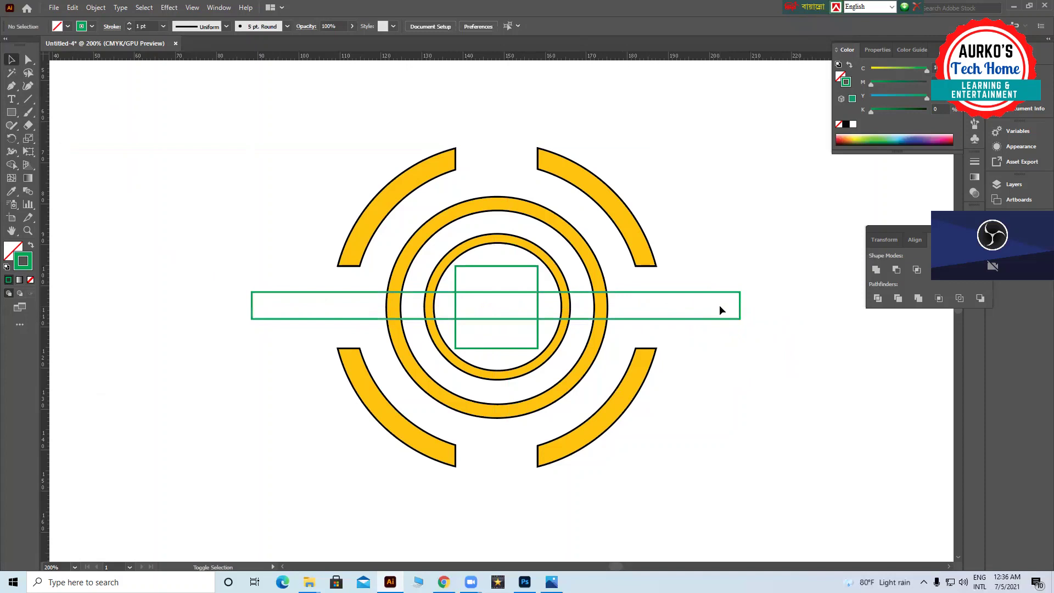
- Duplicate the thin rectangle slightly below the original and rotate the copy by 90°
left_click_drag(720, 321, 720, 324)
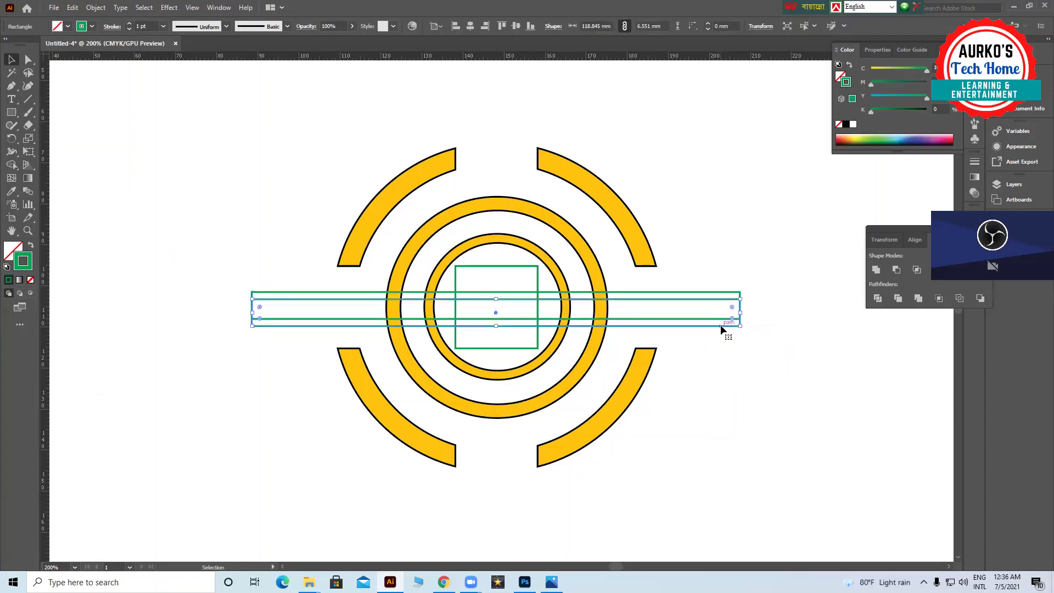
right_click(721, 324)
mouse_move(791, 259)
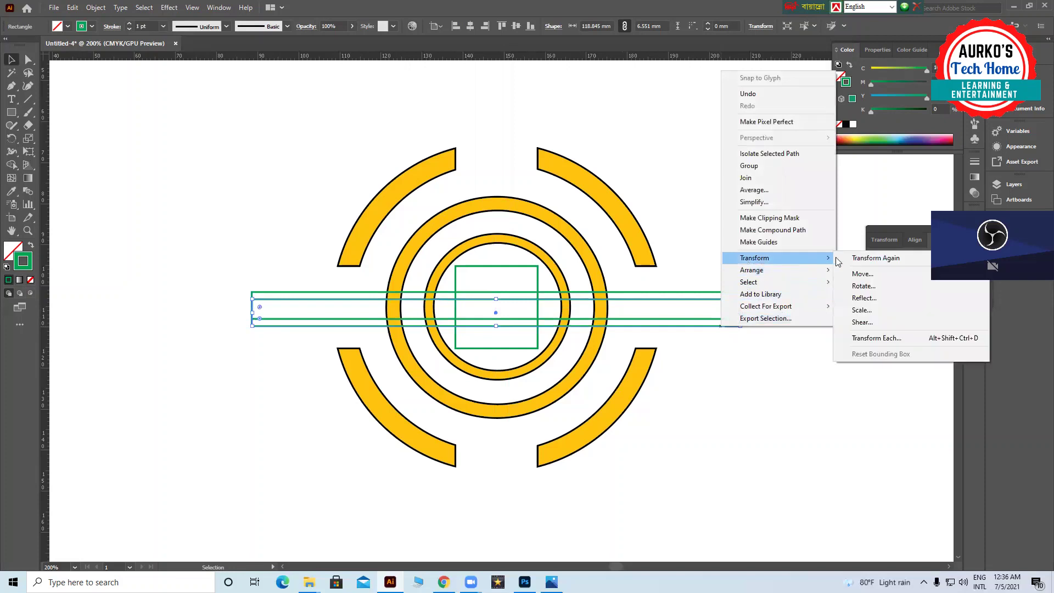
left_click(857, 288)
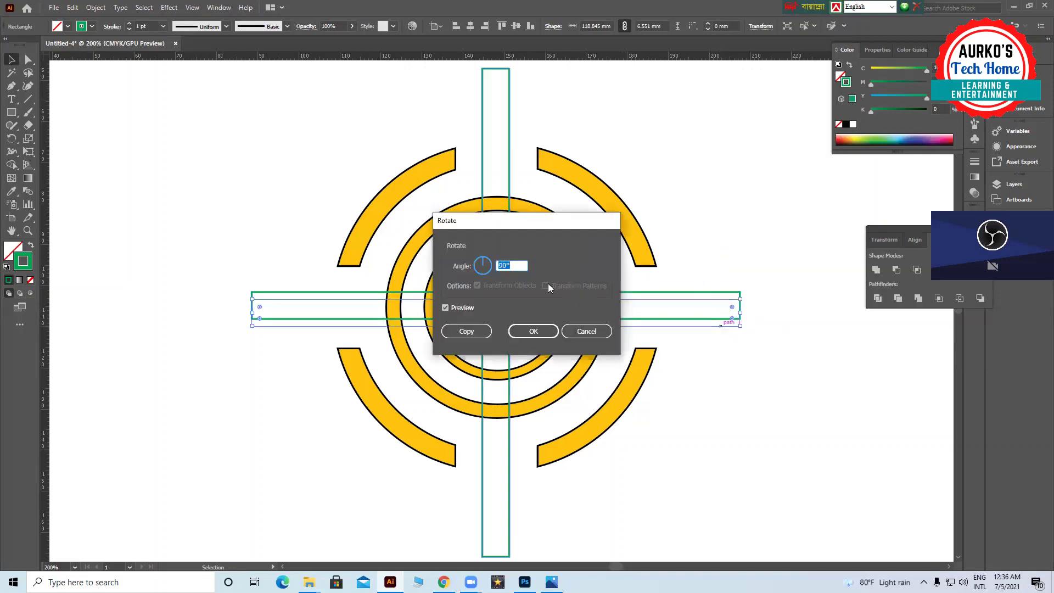
left_click(540, 332)
- Nudge the thin vertical rectangle upward until it is centered on the rings
key("Up")
key("Up")
key("Up")
key("Up")
key("Up")
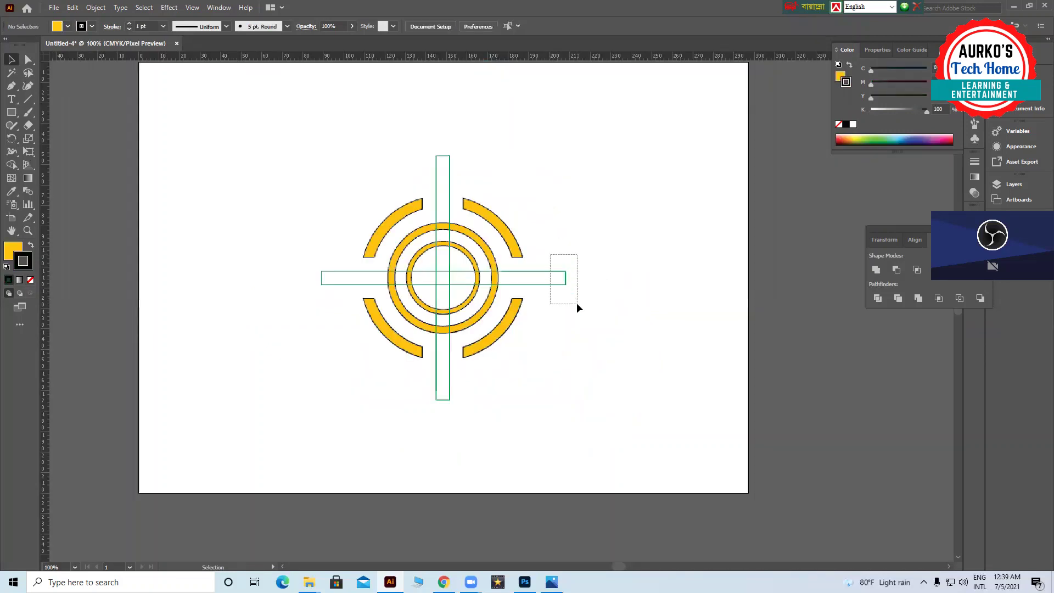
- Divide the middle ring with the two thin crossing rectangles using Pathfinder Divide, and ungroup the resulting pieces
left_click_drag(577, 304, 576, 301)
left_click_drag(486, 169, 486, 169)
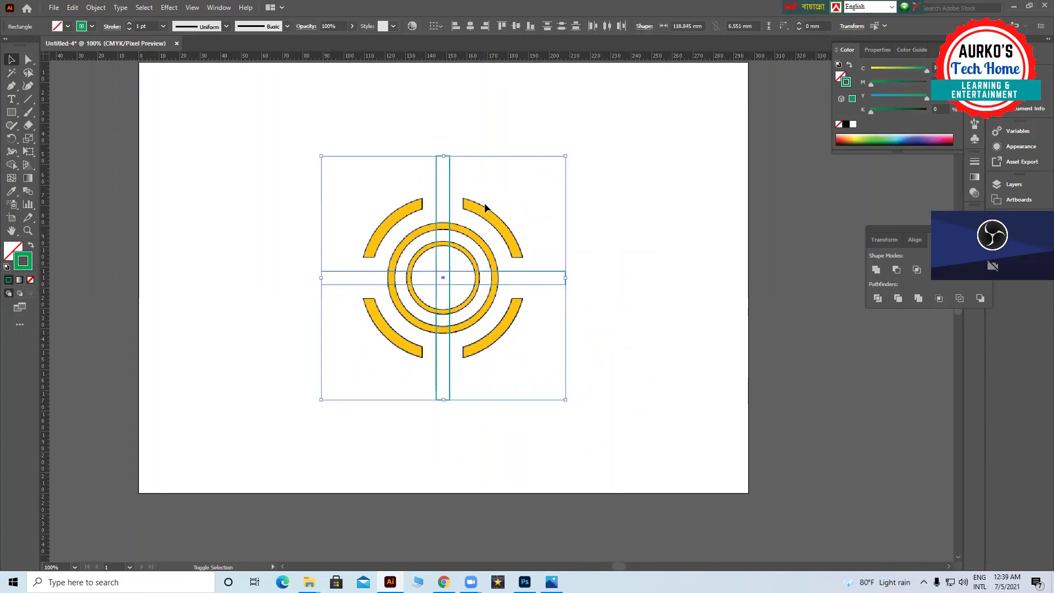
left_click_drag(506, 266, 483, 264)
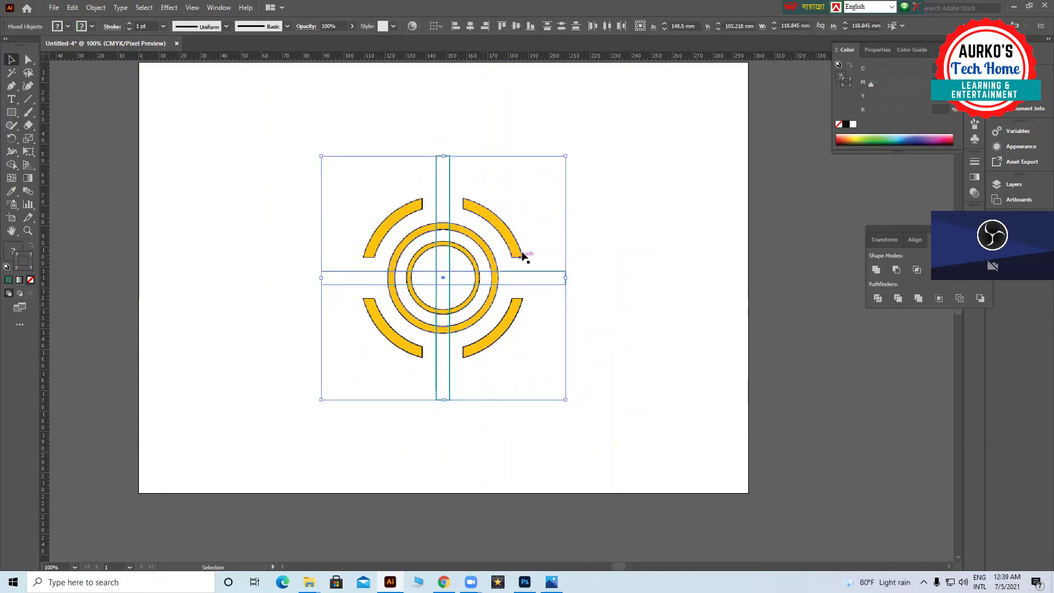
left_click(878, 299)
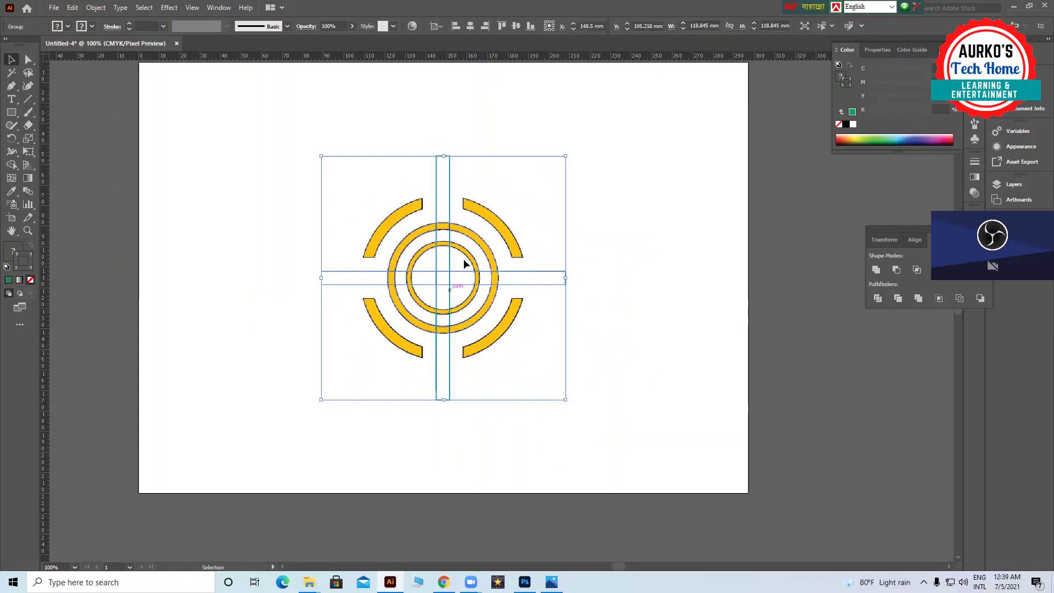
right_click(497, 272)
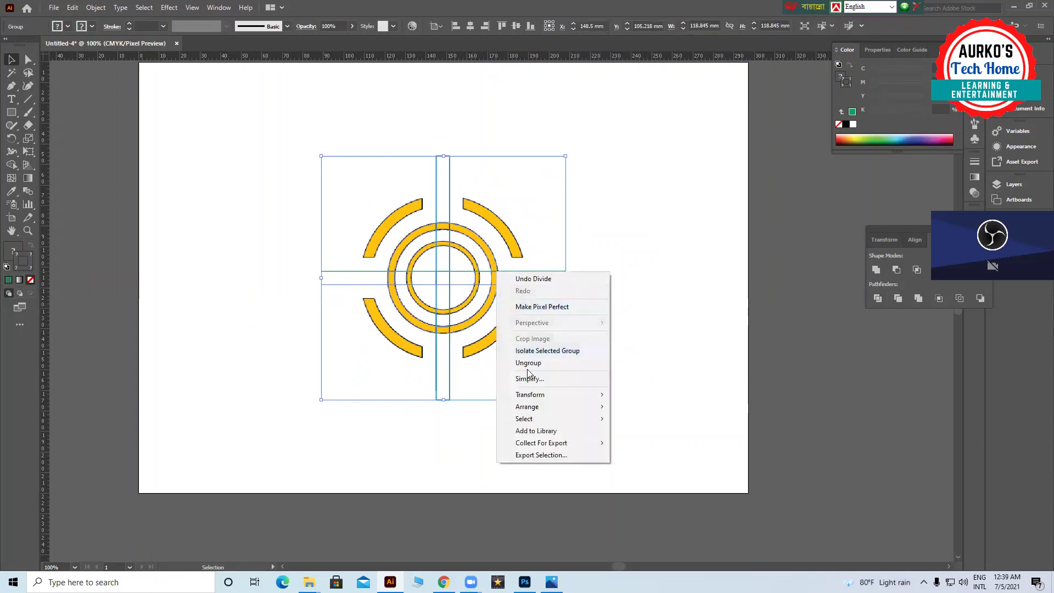
left_click(529, 363)
left_click(610, 285)
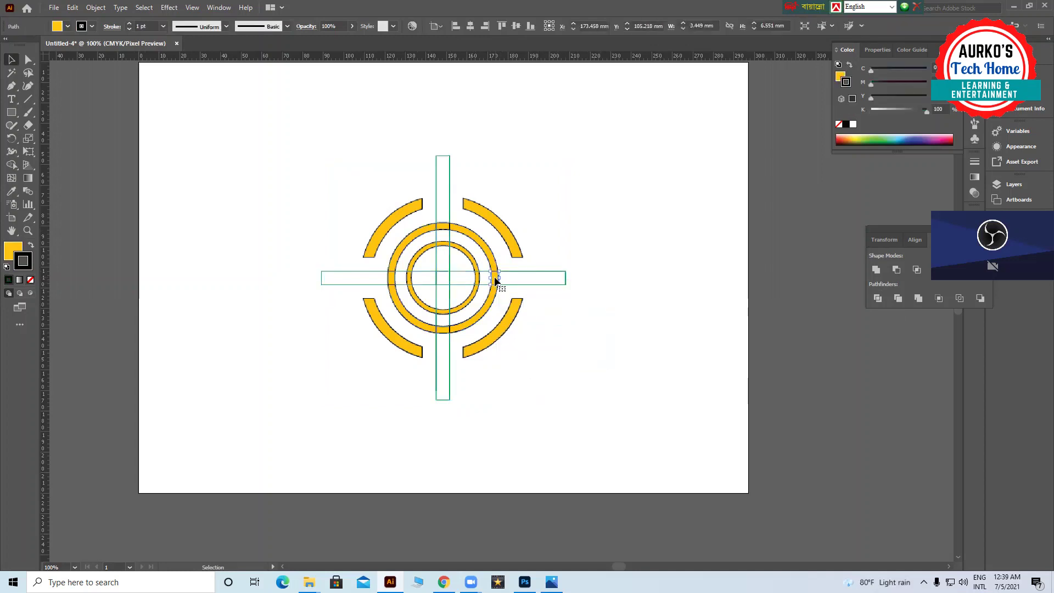
- Delete the middle ring's pieces inside the crossing rectangles, along with the leftover outlines within the ring
key("Delete")
left_click(448, 294)
key("Delete")
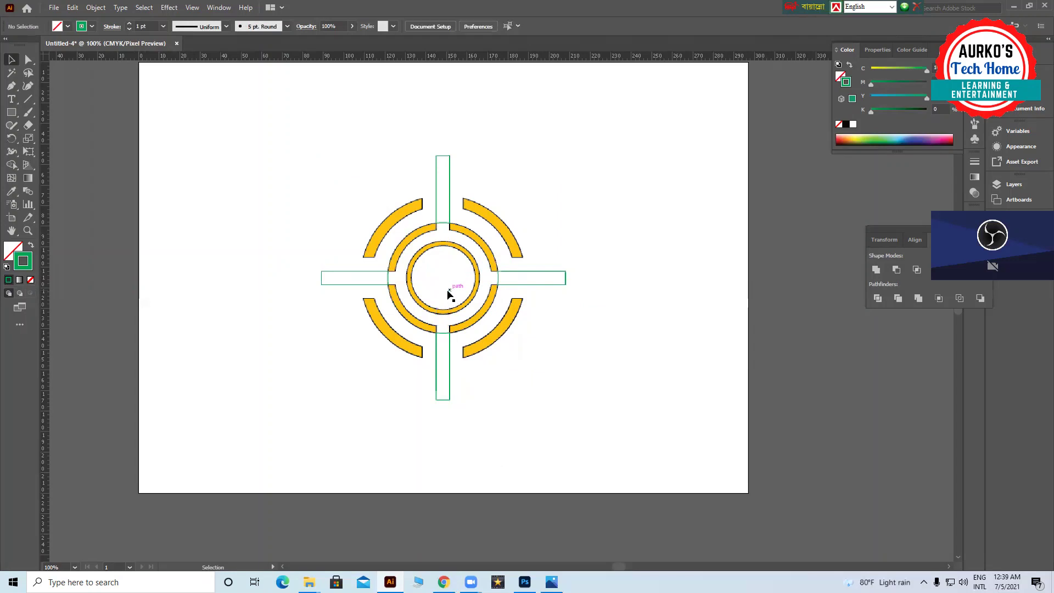
- Select the four outer bars and scale them together proportionally around the center to about 46.6 mm overall width
left_click_drag(409, 132, 477, 172)
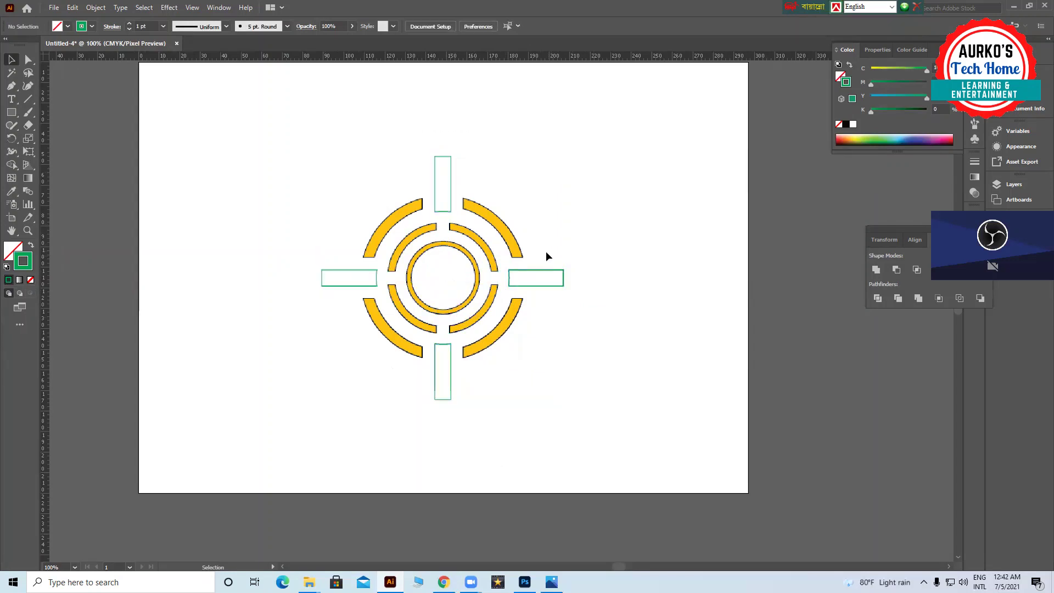
left_click_drag(547, 252, 569, 311)
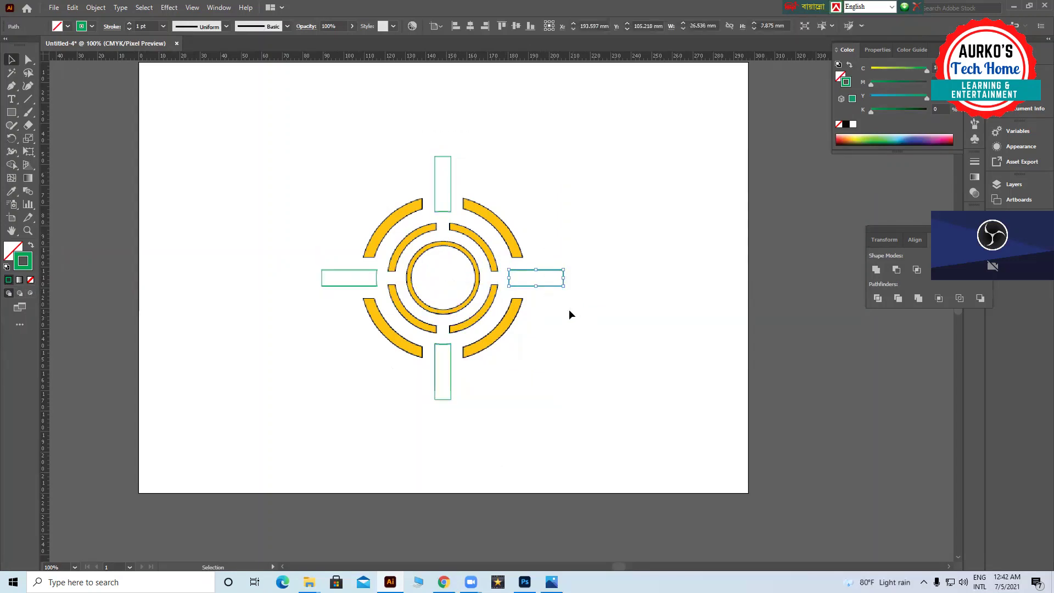
left_click_drag(403, 165, 490, 175)
left_click_drag(321, 232, 347, 308)
left_click_drag(384, 381, 499, 400)
key("a")
key("v")
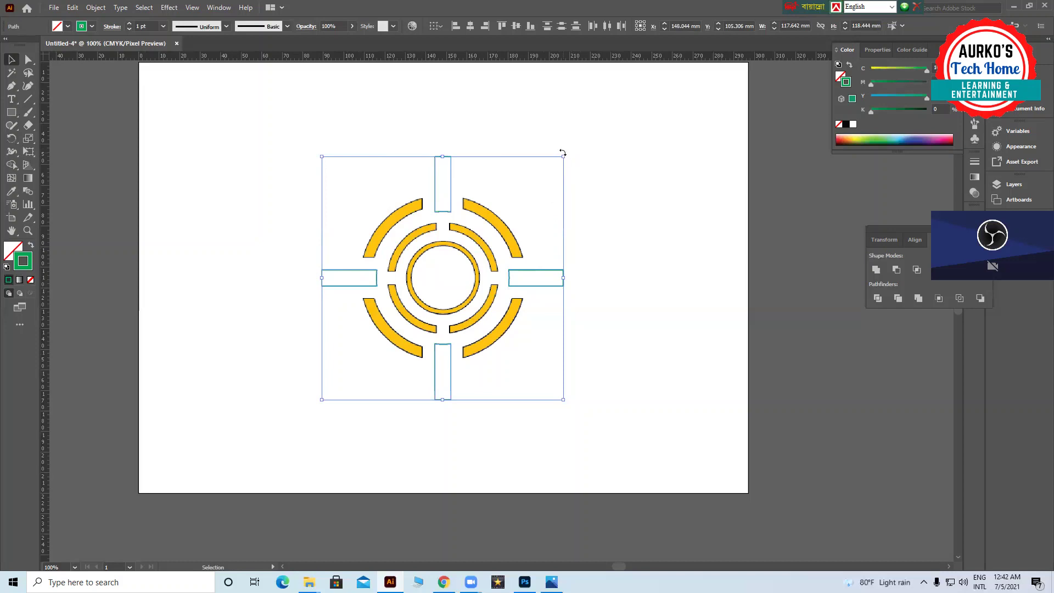
key("shift")
left_click_drag(563, 157, 510, 232)
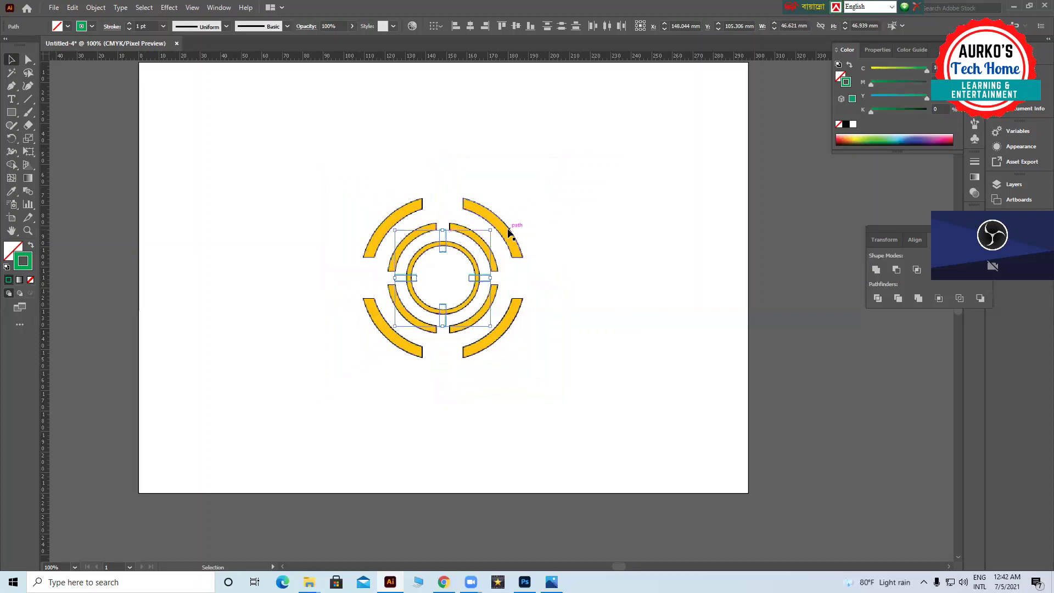
- Rotate the four small bars together by 45° and shrink them around the center to about 31 mm overall width
right_click(481, 282)
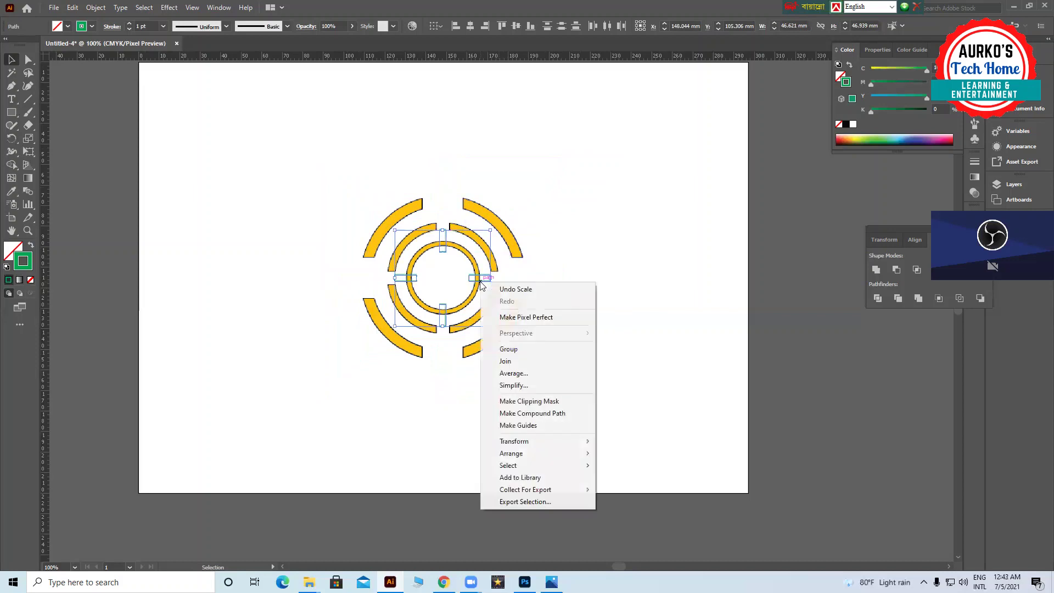
mouse_move(576, 442)
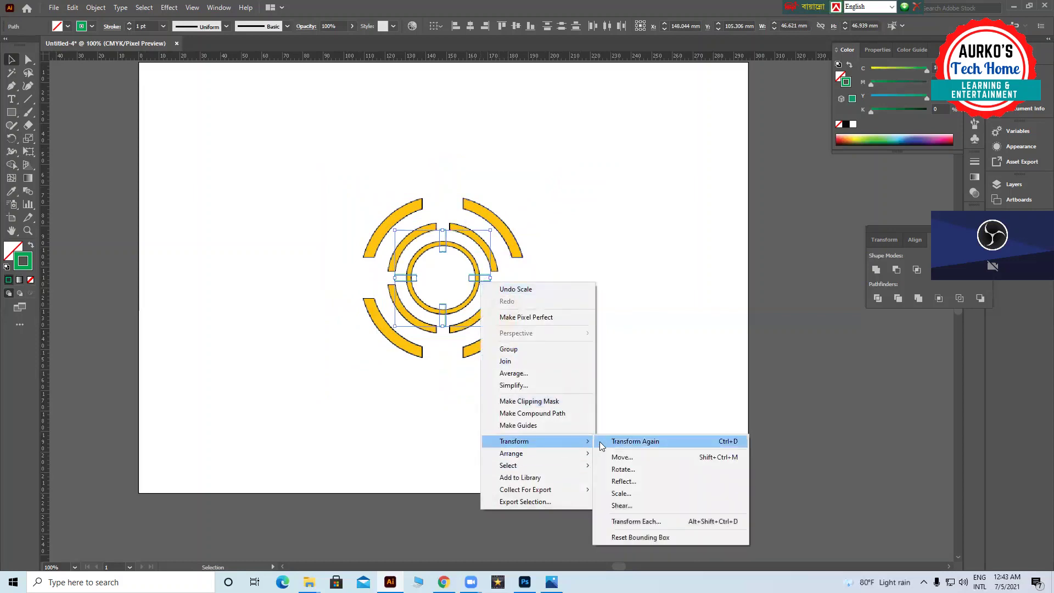
left_click(630, 470)
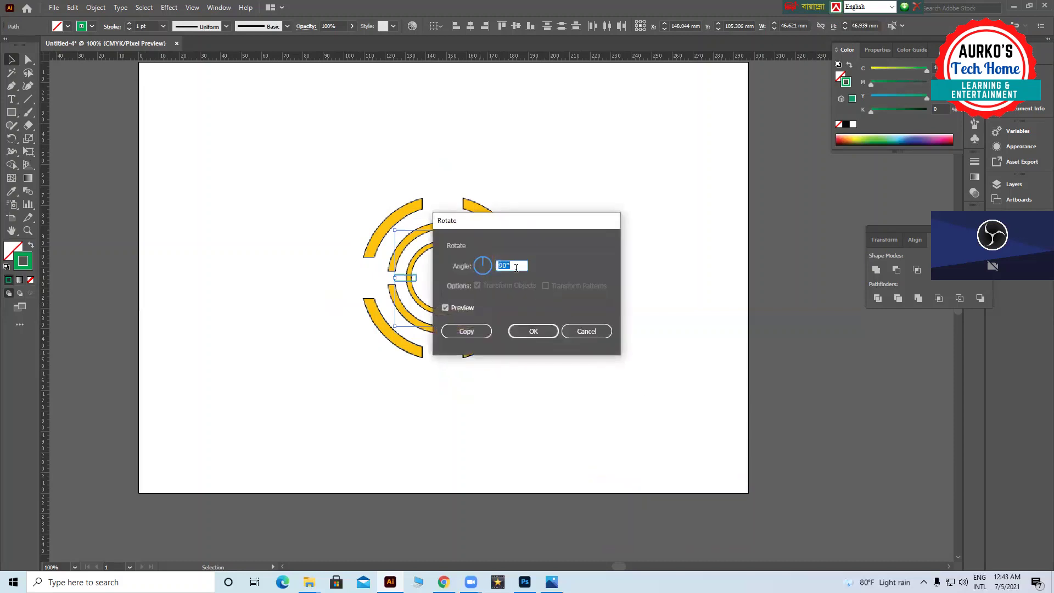
type("45")
key("Return")
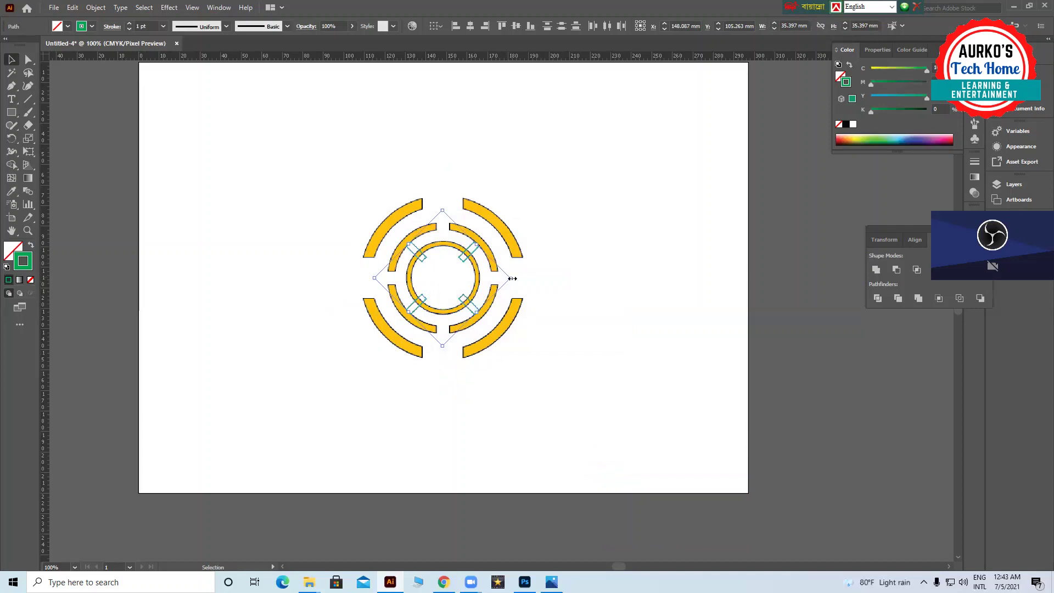
left_click_drag(512, 279, 504, 280)
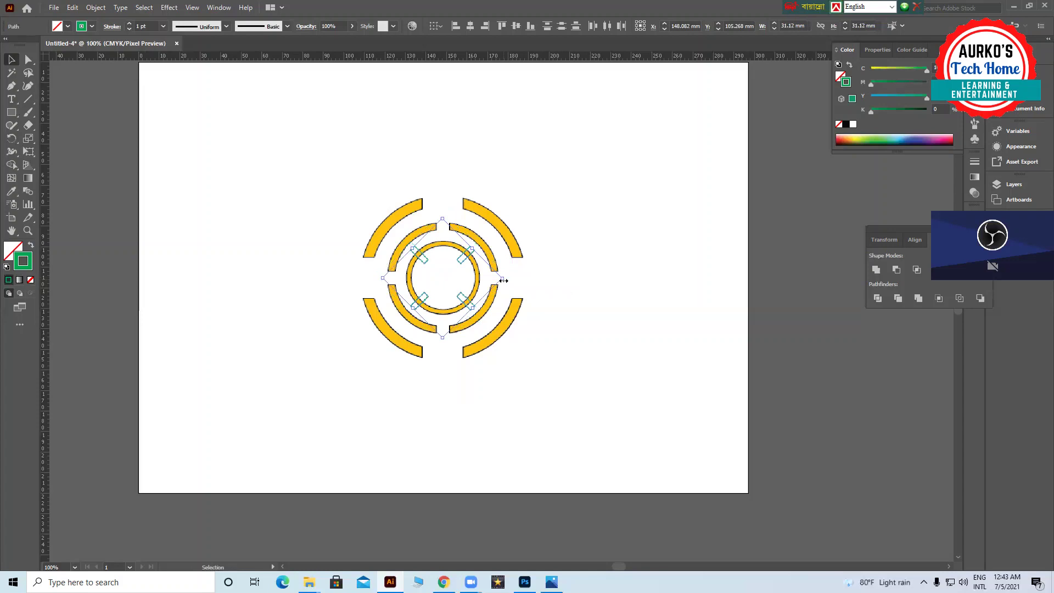
- Divide the inner ring with the four diagonal bars using Pathfinder Divide, and ungroup the resulting pieces
left_click(467, 285, "shift")
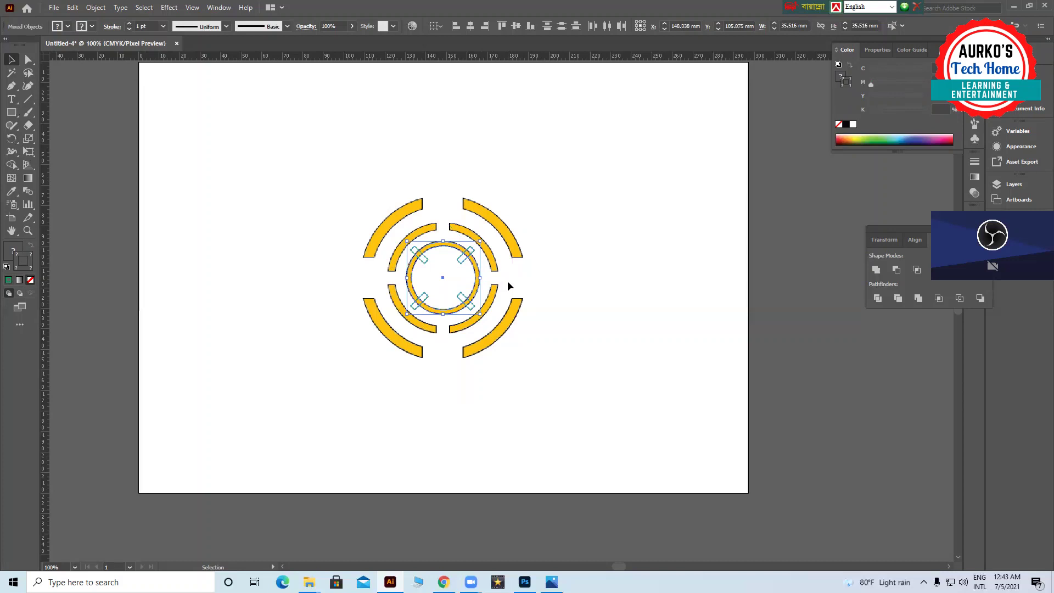
left_click(878, 297)
right_click(478, 285)
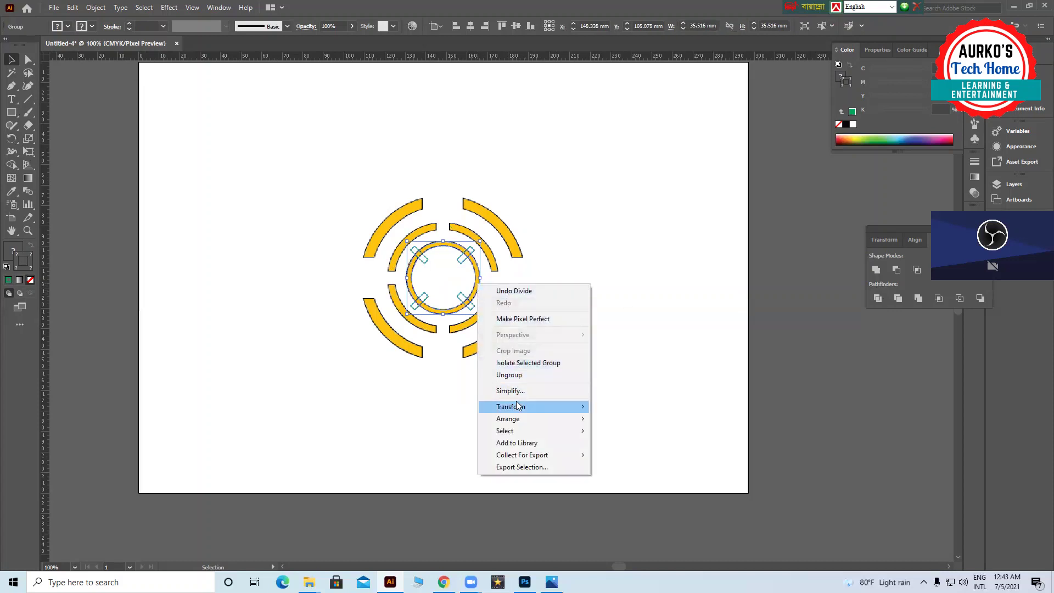
left_click(516, 374)
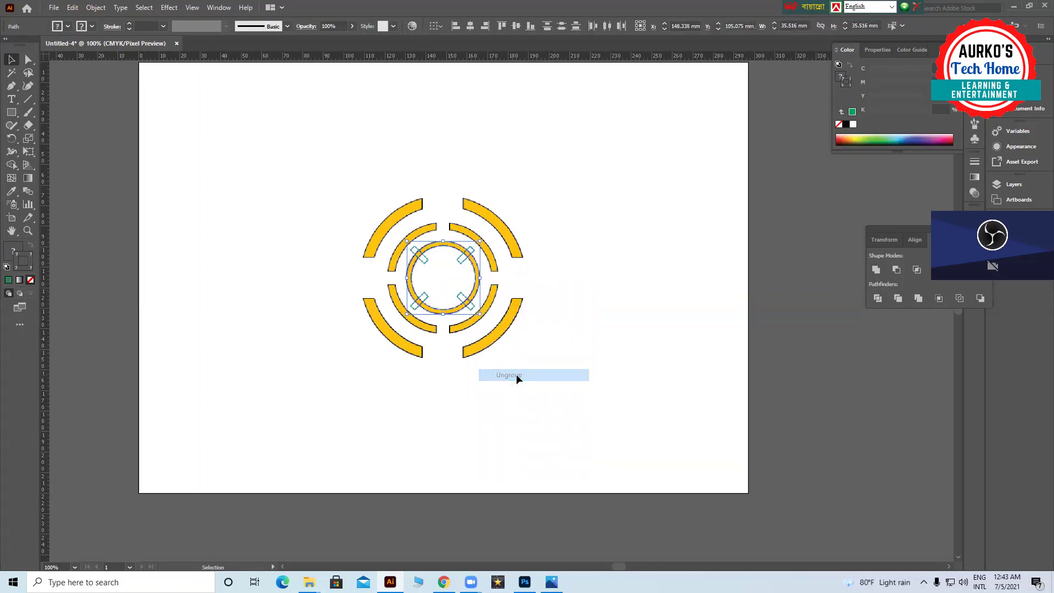
left_click(576, 289)
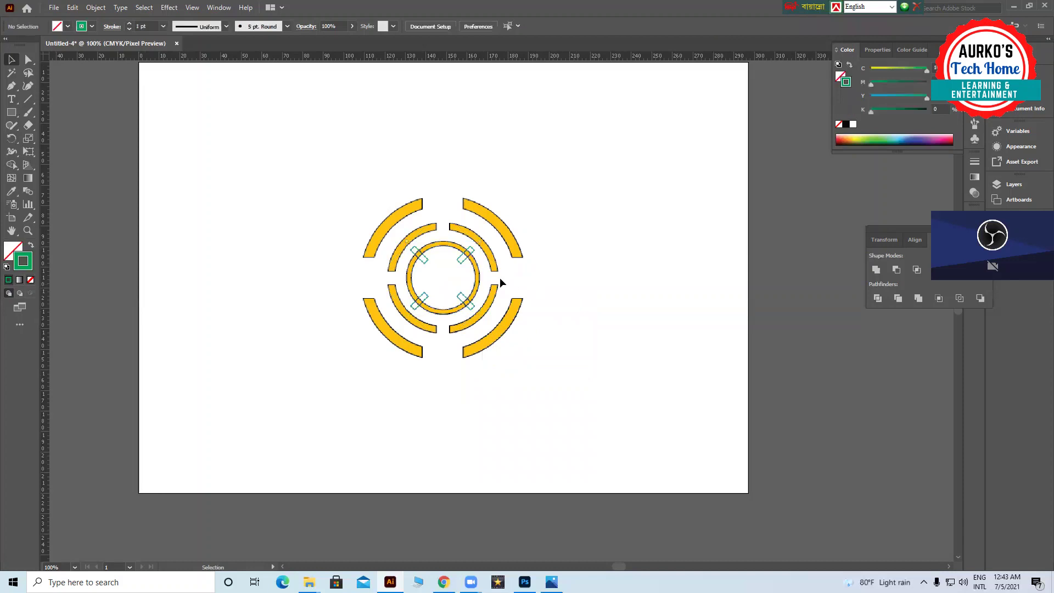
- Delete the ring segments inside the diagonal bars and the bars' leftover outlines, leaving four separate inner arcs
left_click(468, 256)
key("Delete")
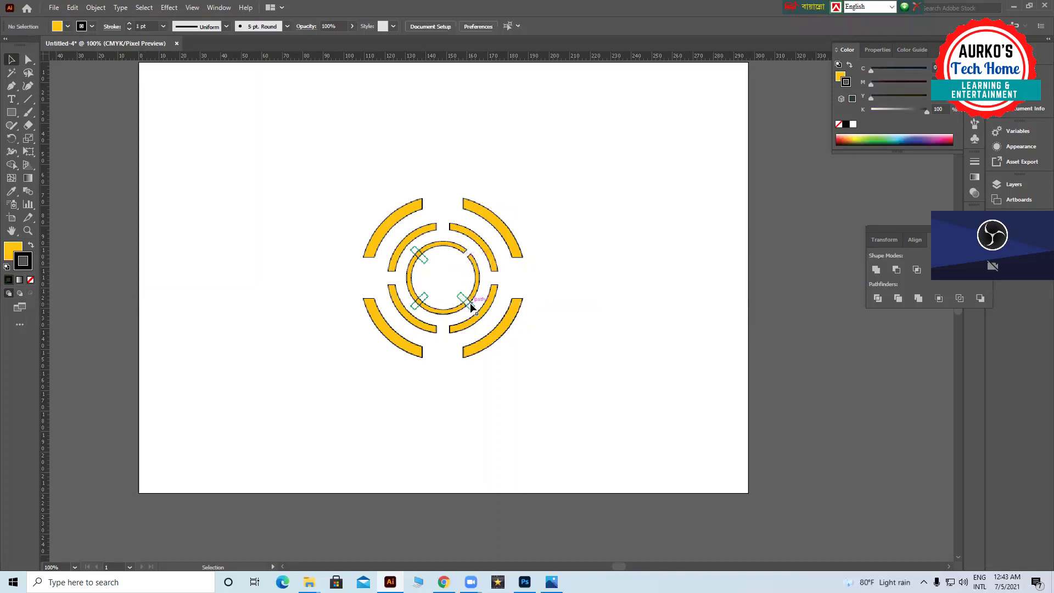
left_click(469, 305)
key("Delete")
left_click(464, 299)
key("Delete")
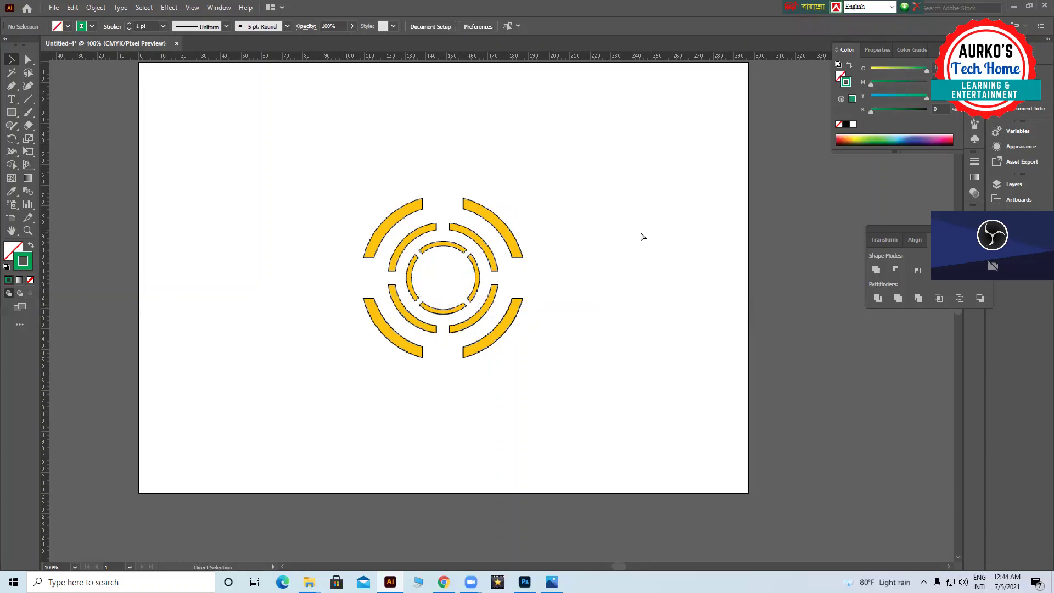
- Paste the set of four large outlined bars and move it so the bars surround the rings symmetrically
key("ctrl+alt+2")
key("v")
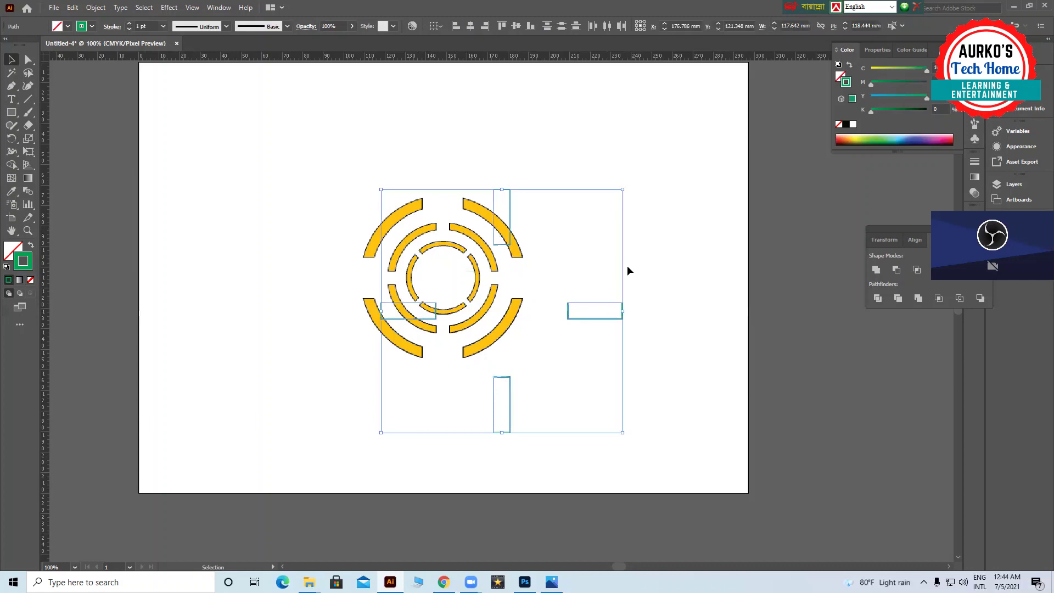
left_click_drag(611, 312, 552, 278)
- Select all four outer bars and give them the outer arcs' golden yellow fill and black stroke with the Eyedropper
left_click_drag(423, 131, 466, 163)
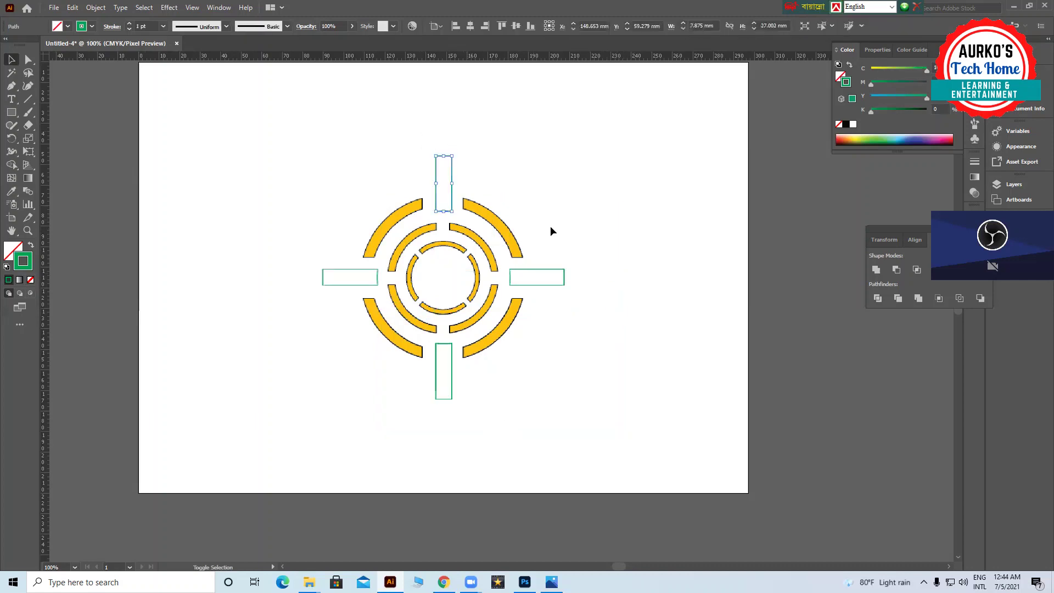
left_click_drag(551, 250, 572, 310)
left_click_drag(448, 382, 448, 385)
left_click_drag(317, 263, 343, 298)
left_click(12, 250)
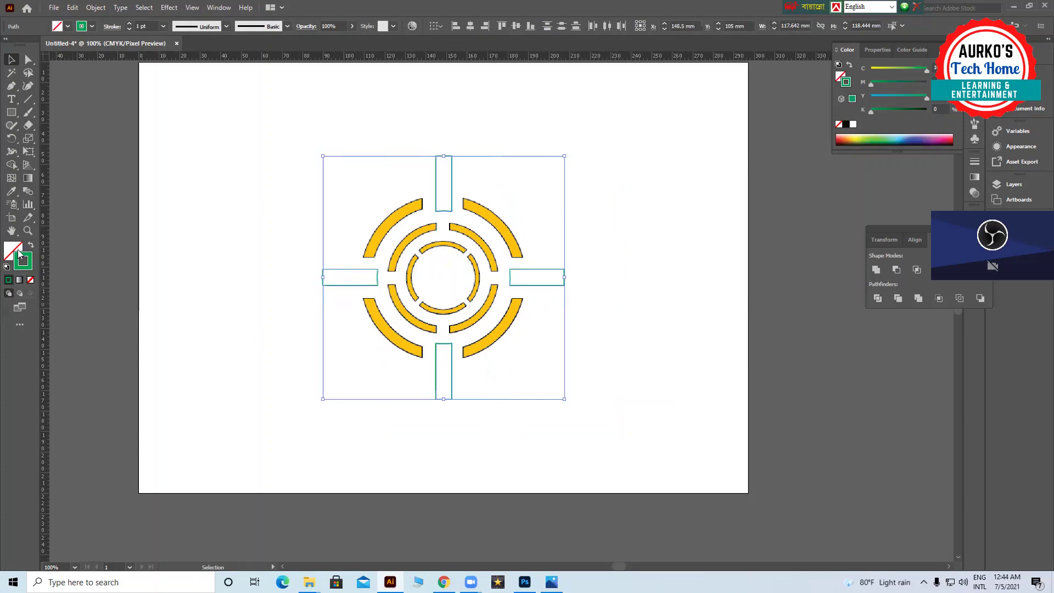
left_click(11, 192)
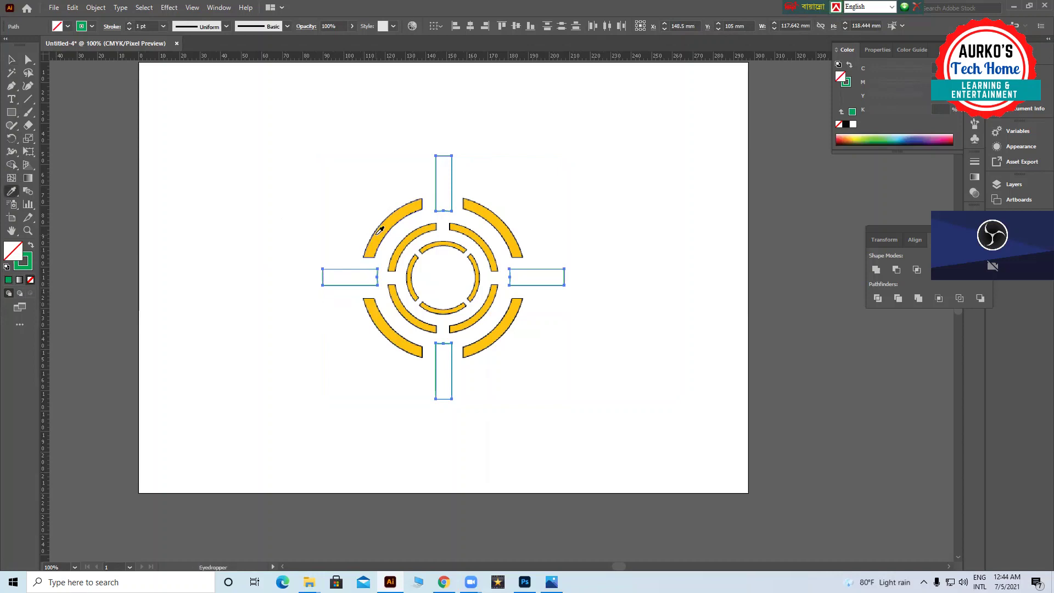
left_click(379, 230)
left_click(11, 59)
key("ctrl+shift+a")
- Add the text "AN" and place it in the center of the rings, enlarged to about 67 pt
left_click(11, 99)
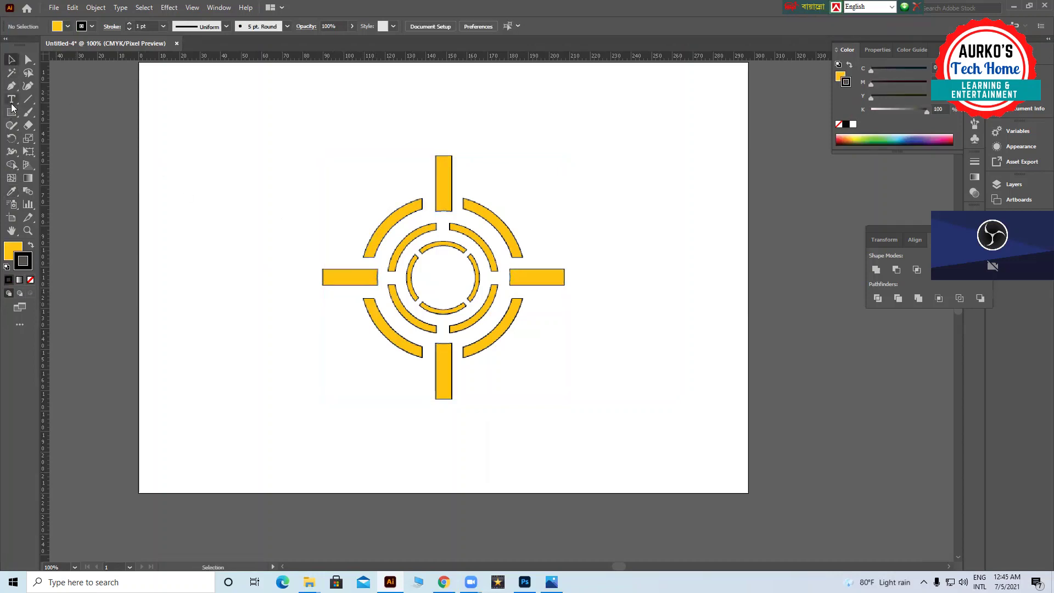
left_click(290, 188)
type("AN")
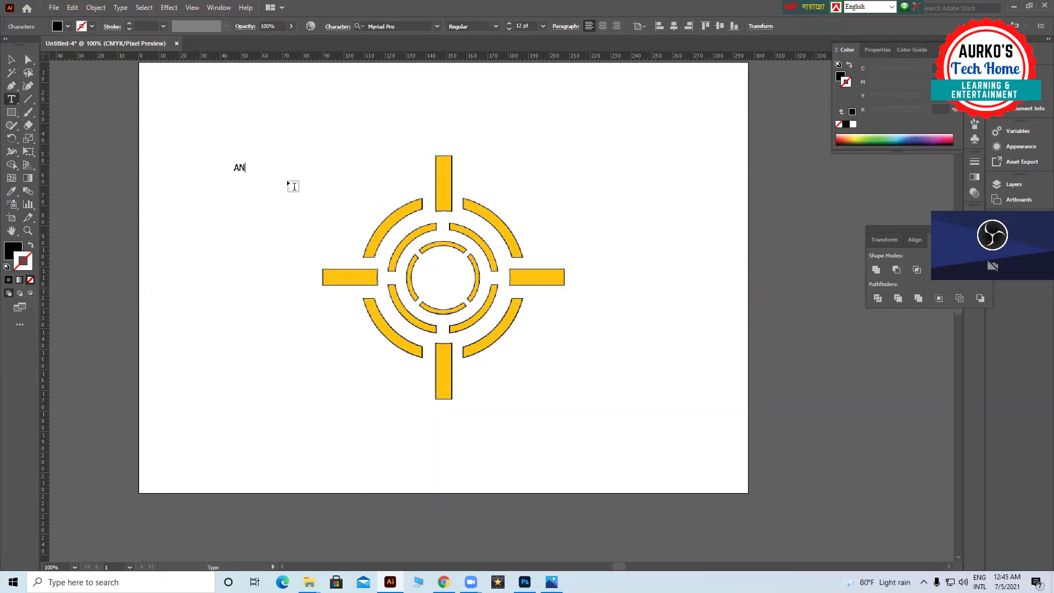
left_click(11, 59)
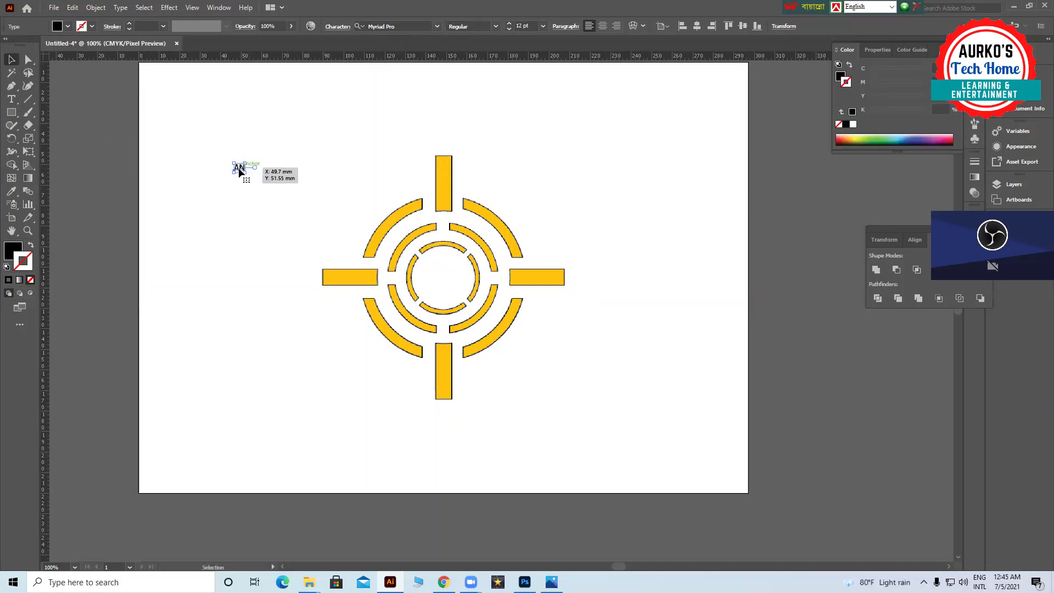
left_click_drag(246, 171, 452, 274)
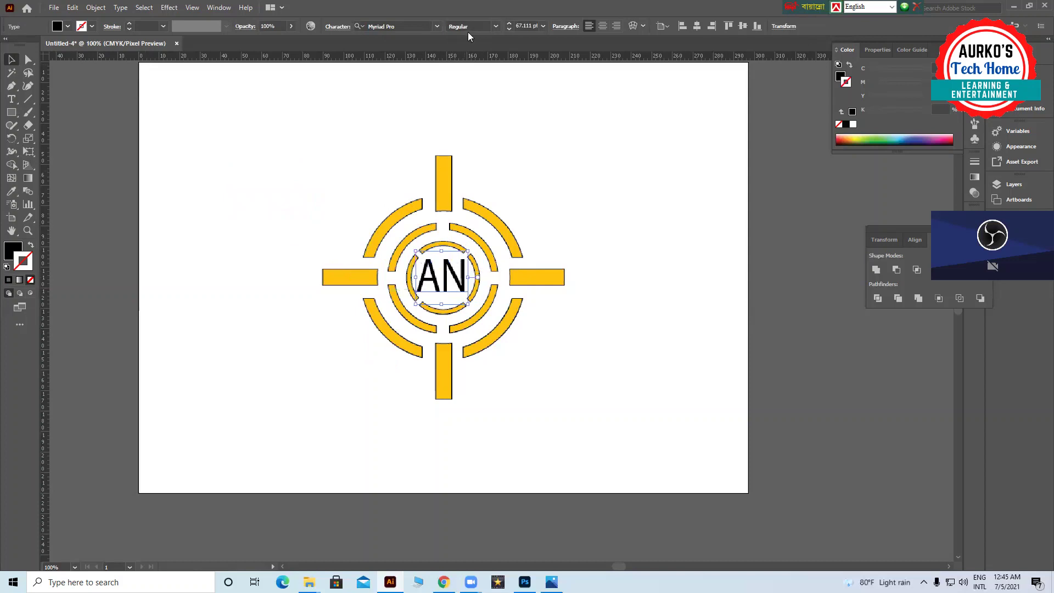
- Set the "AN" text's font to Jokerman and reduce it to about 56 pt so it fits inside the inner ring
left_click(436, 28)
scroll(441, 165, "up", 12)
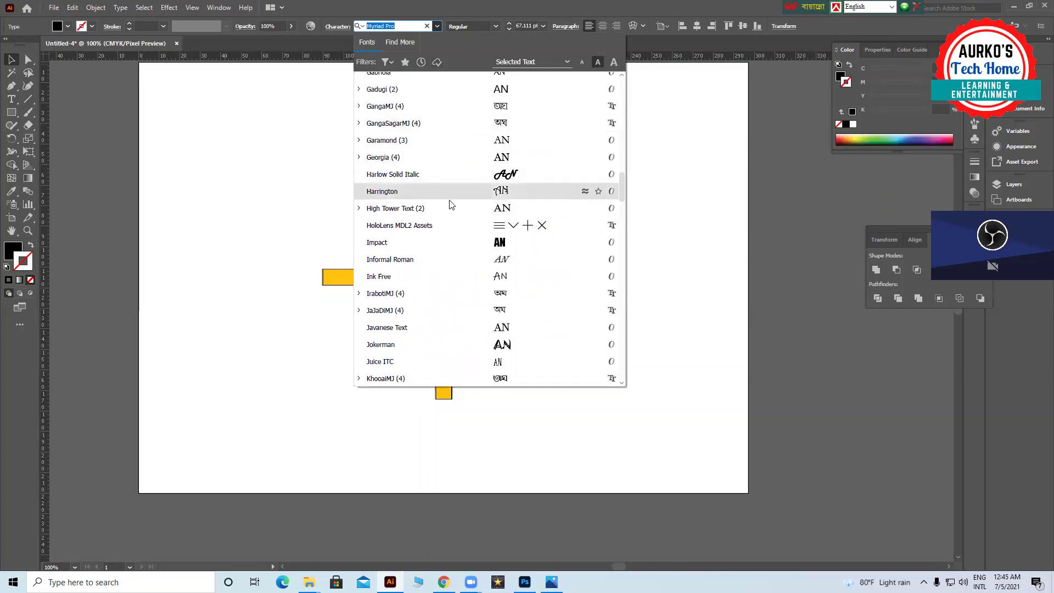
scroll(453, 247, "up", 15)
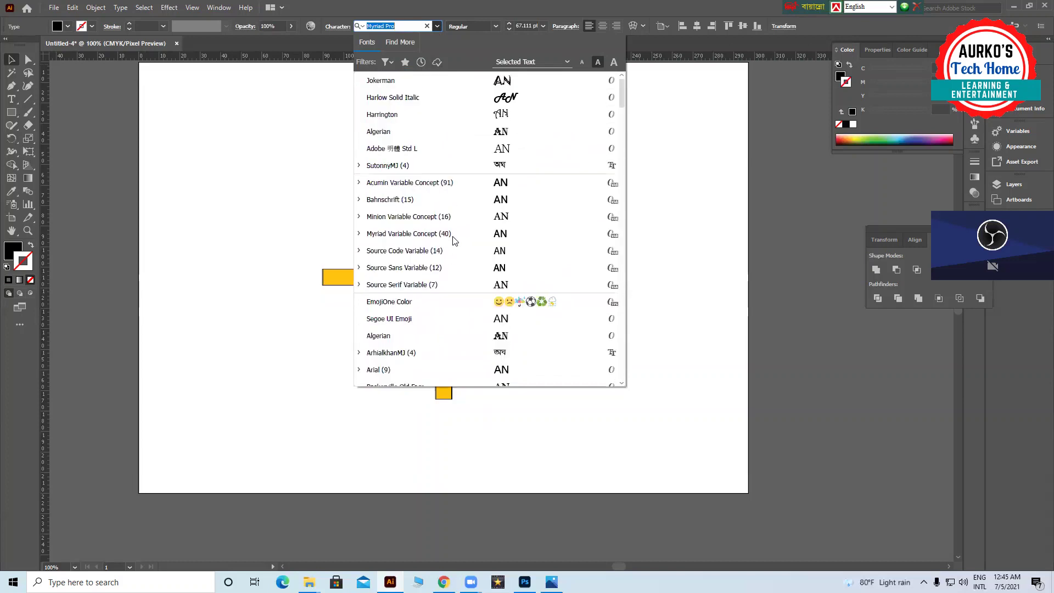
left_click(451, 81)
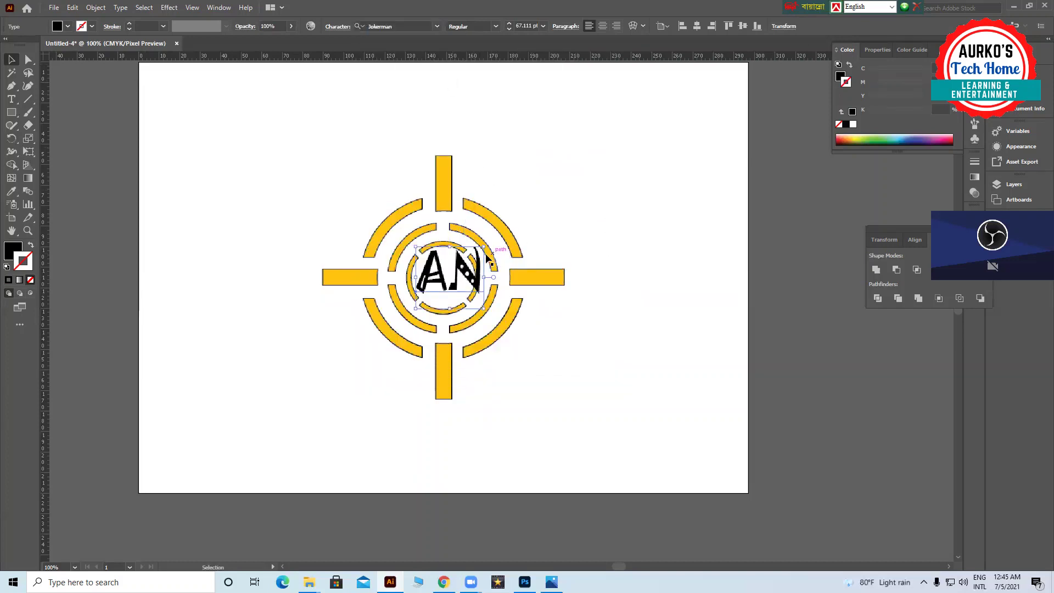
left_click_drag(484, 249, 468, 256)
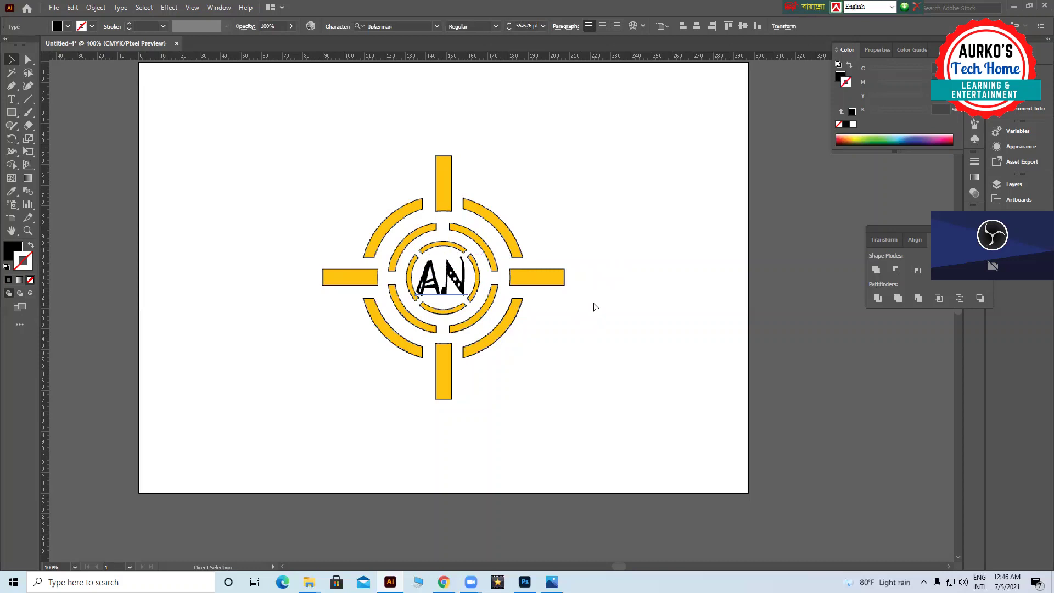
key("ctrl+plus")
key("ctrl+plus")
key("ctrl+plus")
key("ctrl+minus")
key("ctrl+minus")
key("ctrl+minus")
left_click(656, 269)
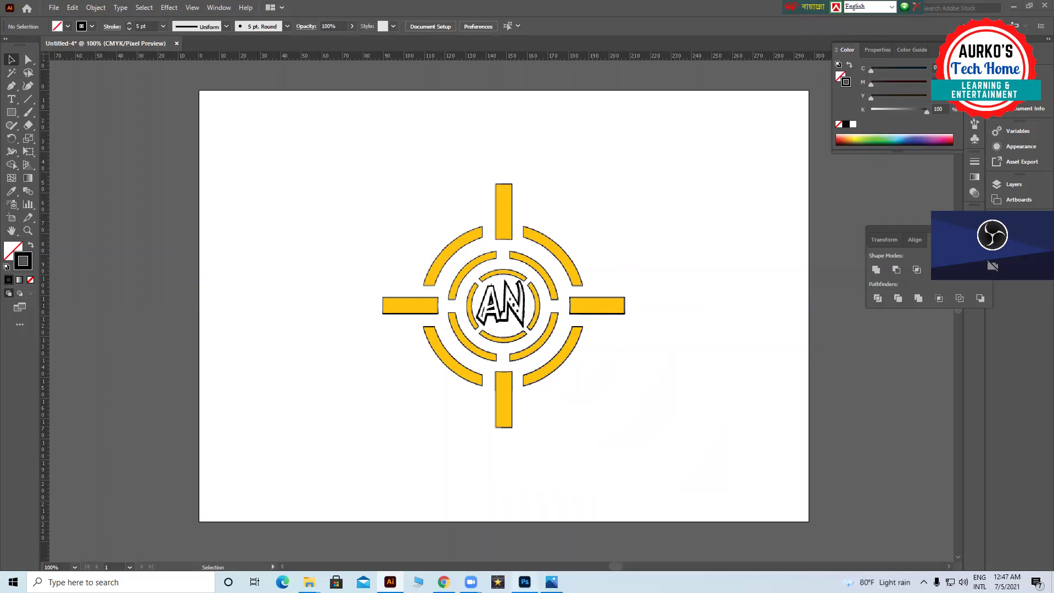
- Switch to Photoshop and paste the logo as pixels into the open transparent 3000 x 2000 px document
key("alt+Tab")
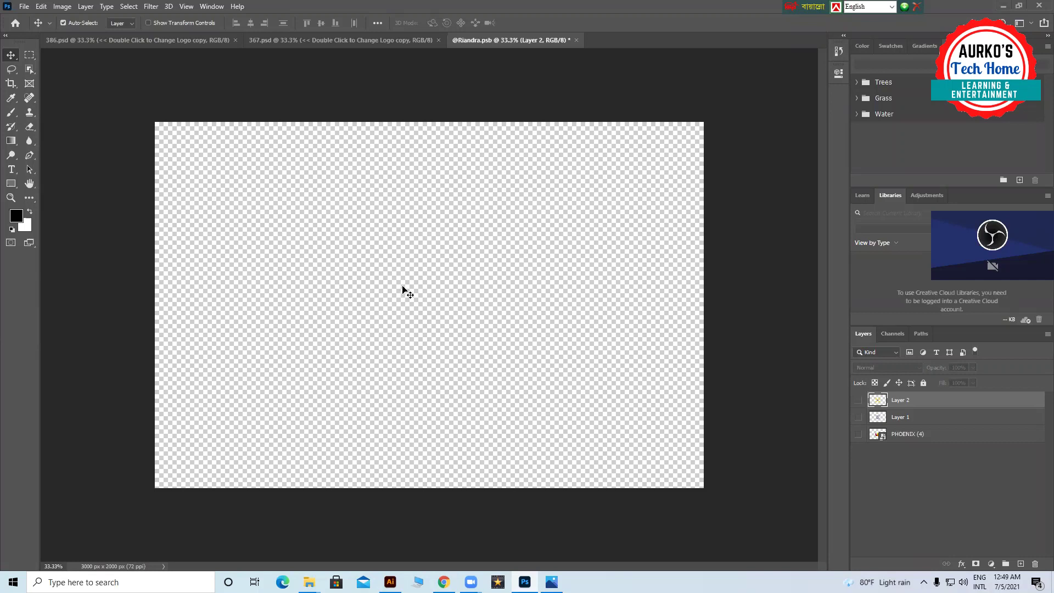
key("ctrl")
key("ctrl+v")
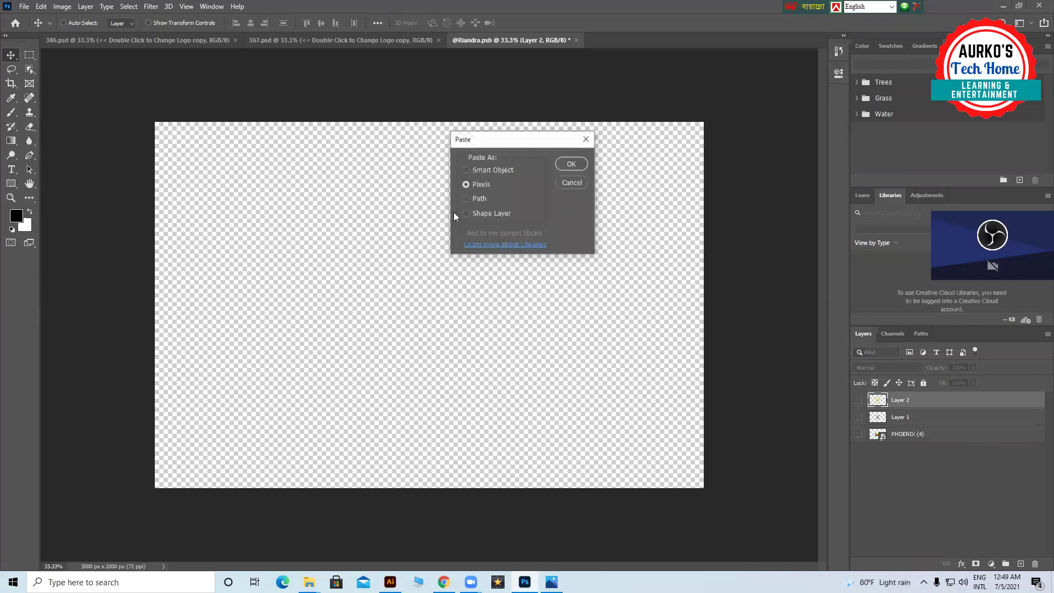
left_click(566, 164)
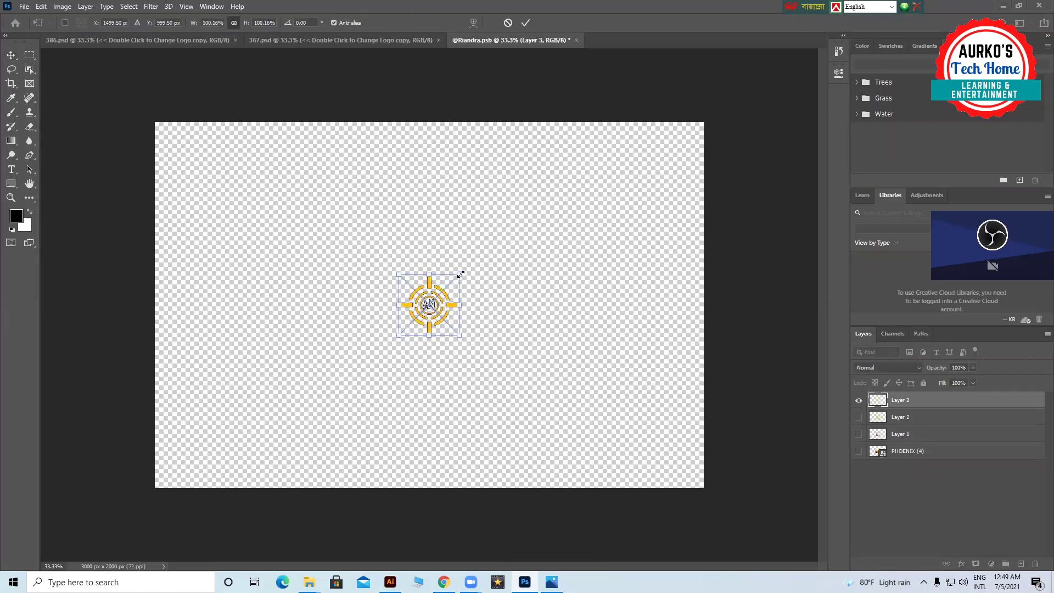
- Enlarge the pasted logo around its center to roughly half the canvas height, apply the transform and save the document
left_click_drag(460, 274, 542, 194)
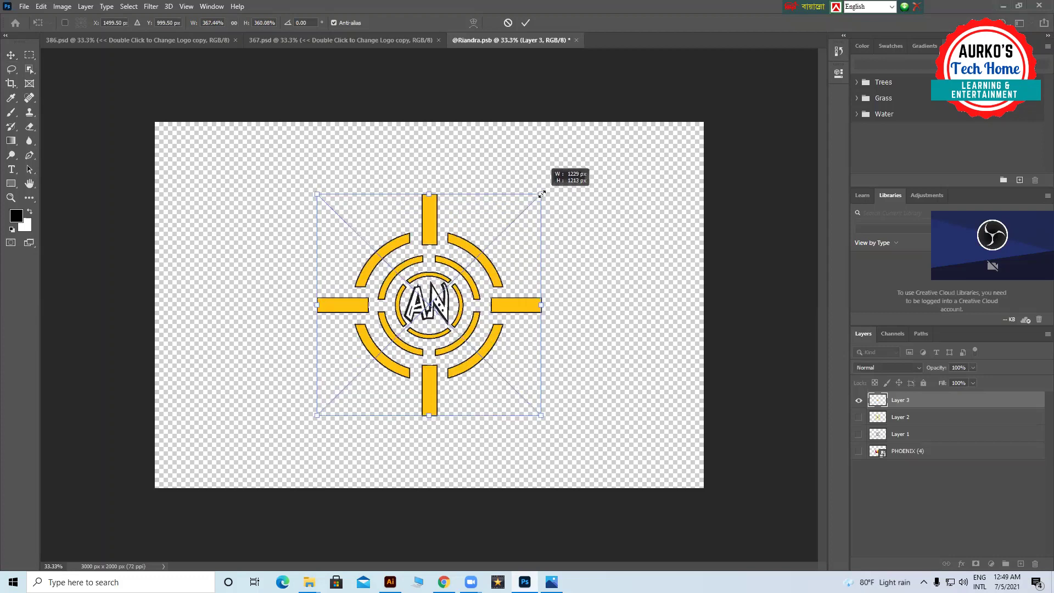
key("Return")
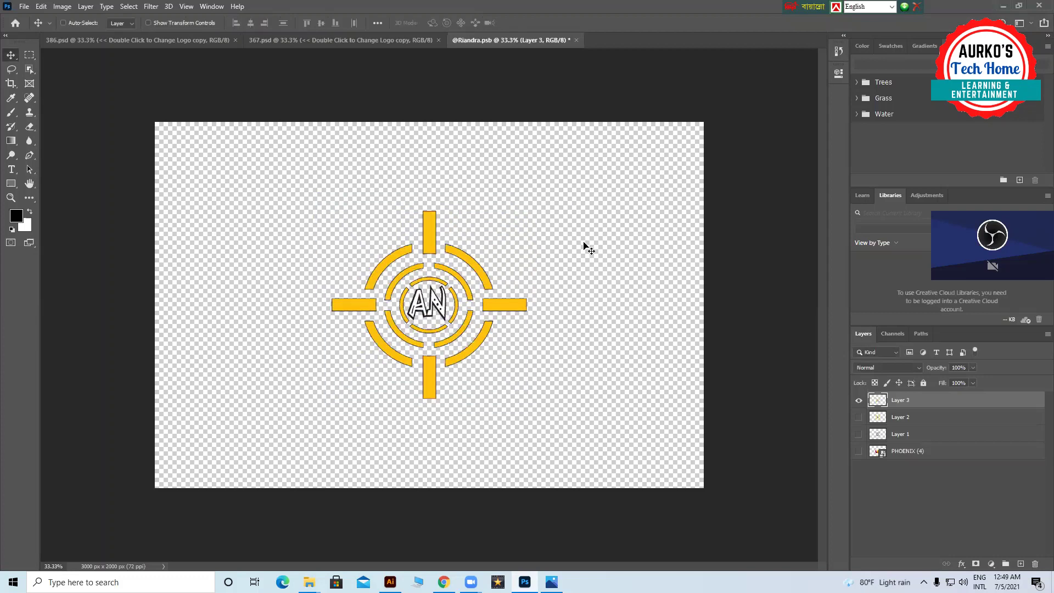
key("ctrl+s")
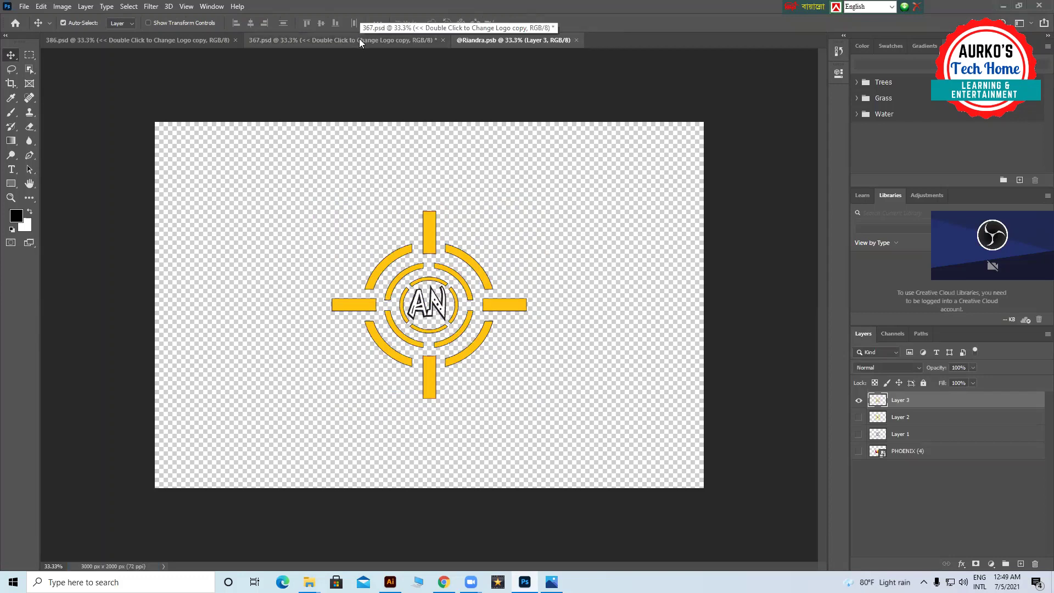
- Check the logo in the 367.psd mockup, then open the logo smart object of the 386.psd mockup for editing
left_click(360, 41)
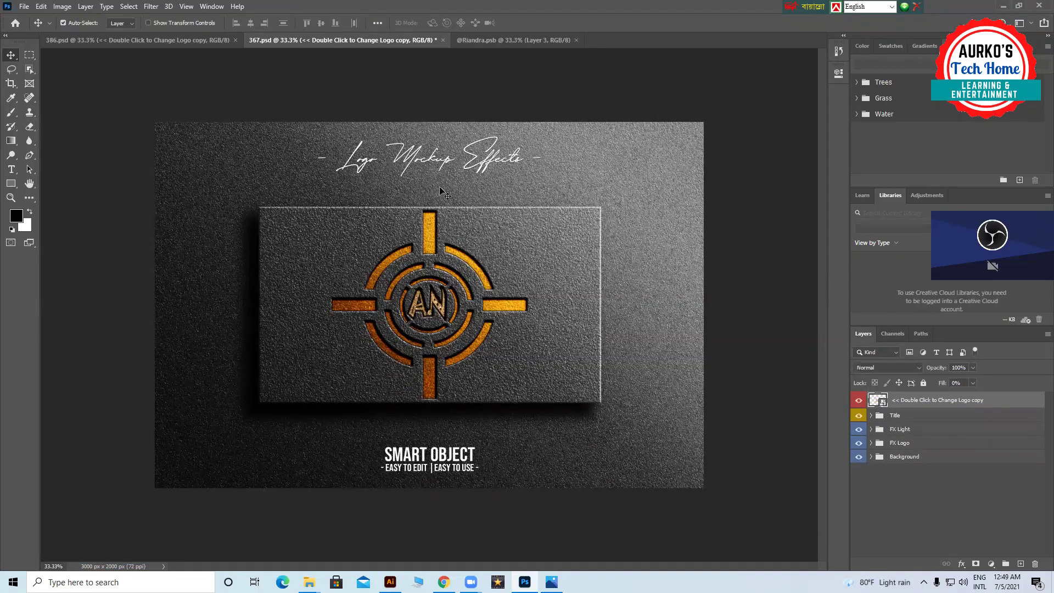
double_click(487, 279)
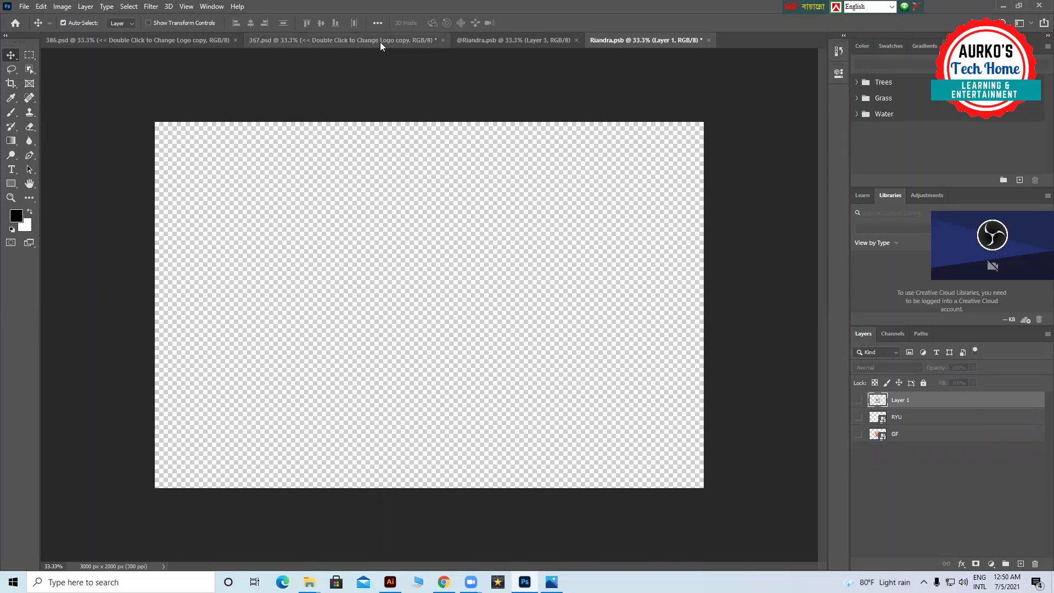
- Switch to Illustrator and copy the complete target logo with its "AN" text
key("ctrl")
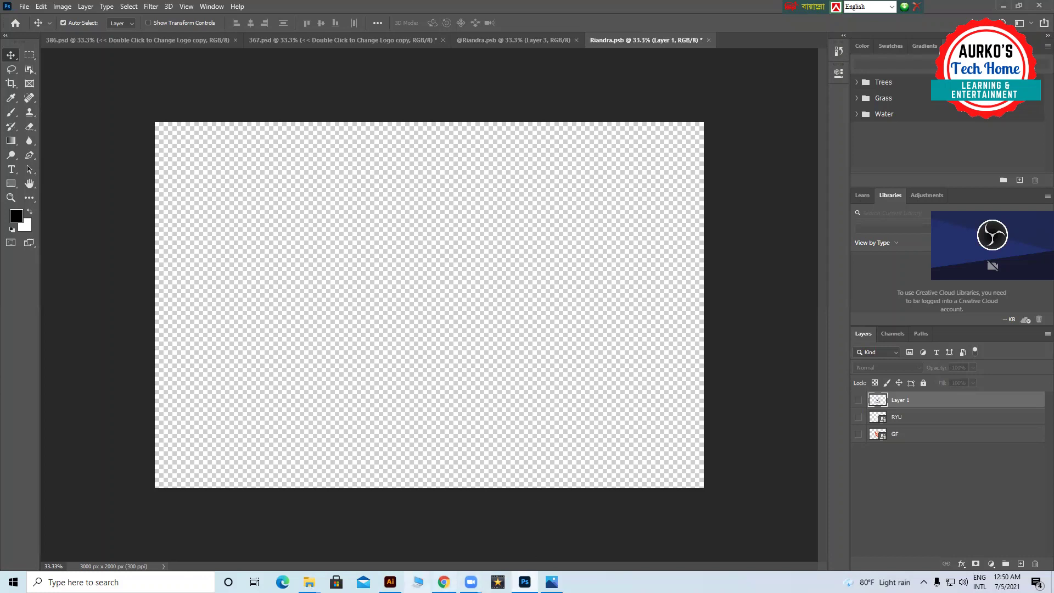
left_click(389, 582)
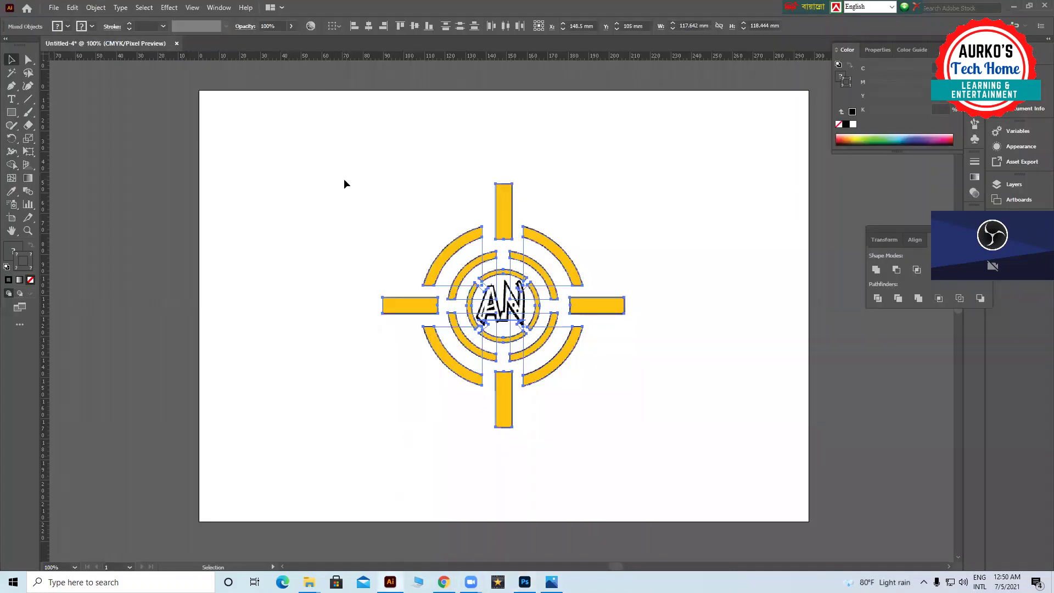
key("v")
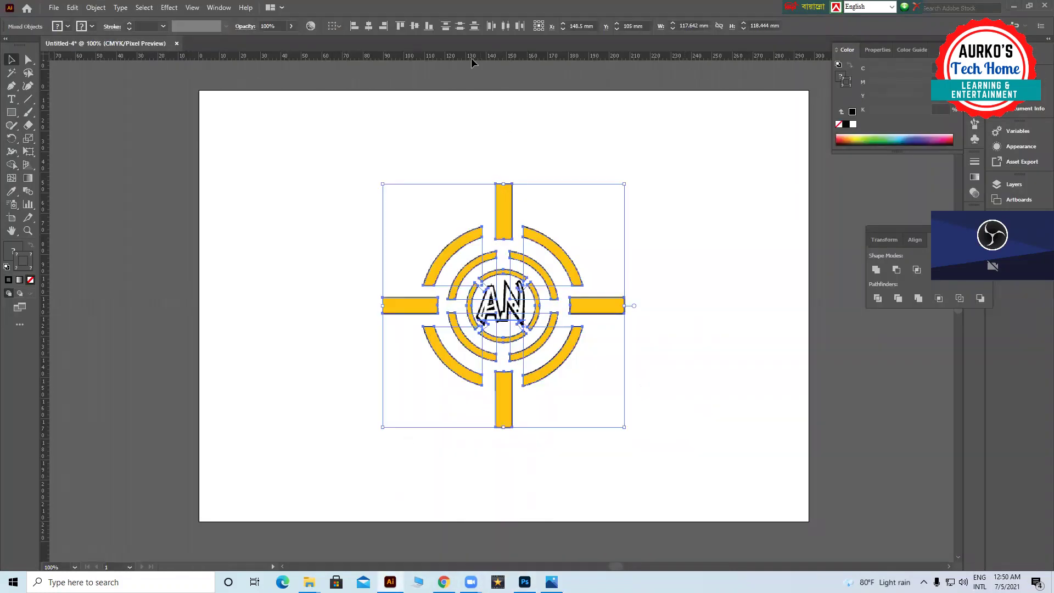
- Return to Photoshop, paste the logo as pixels into Riandra.psb, save it and view the updated 386.psd mockup
key("alt+Tab")
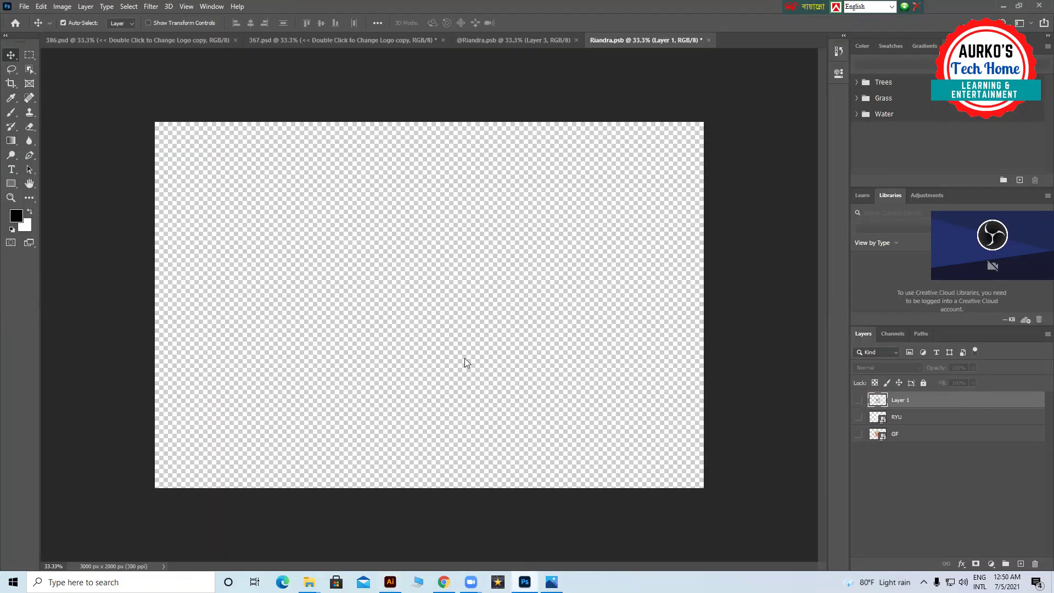
key("ctrl+v")
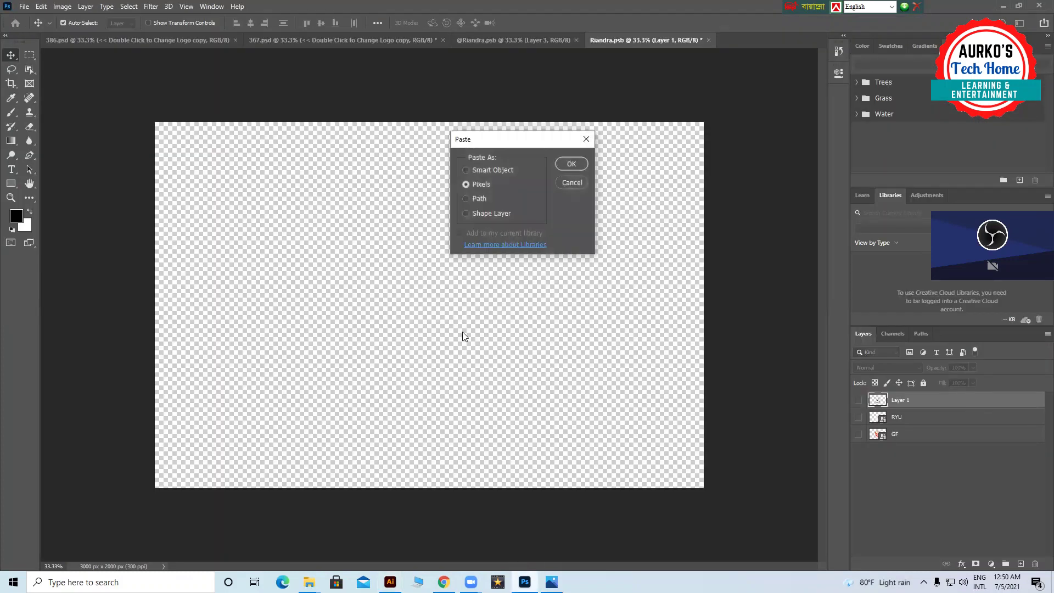
left_click(570, 164)
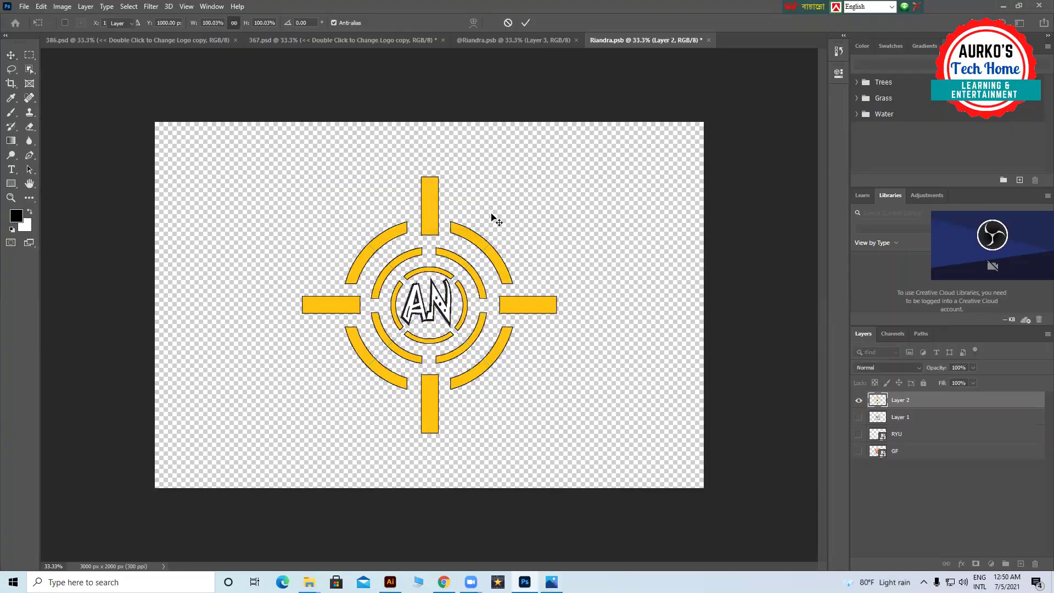
key("Return")
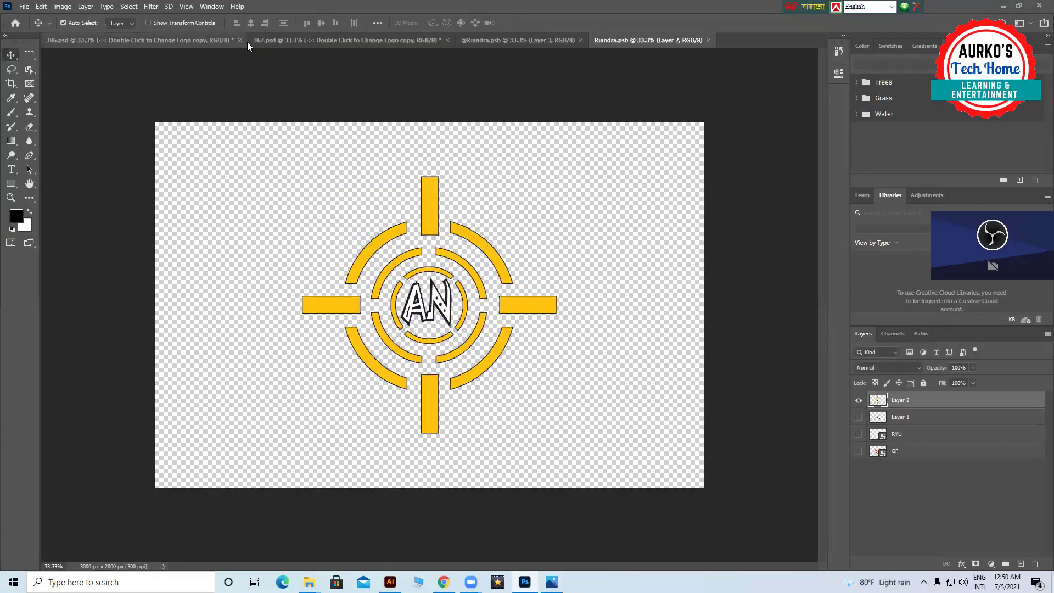
left_click(165, 41)
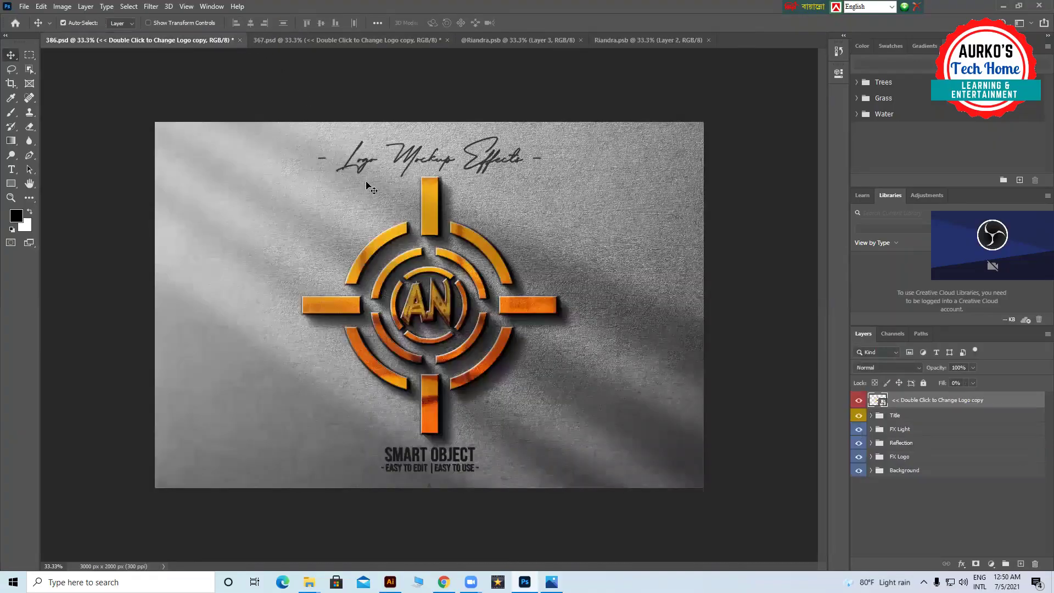